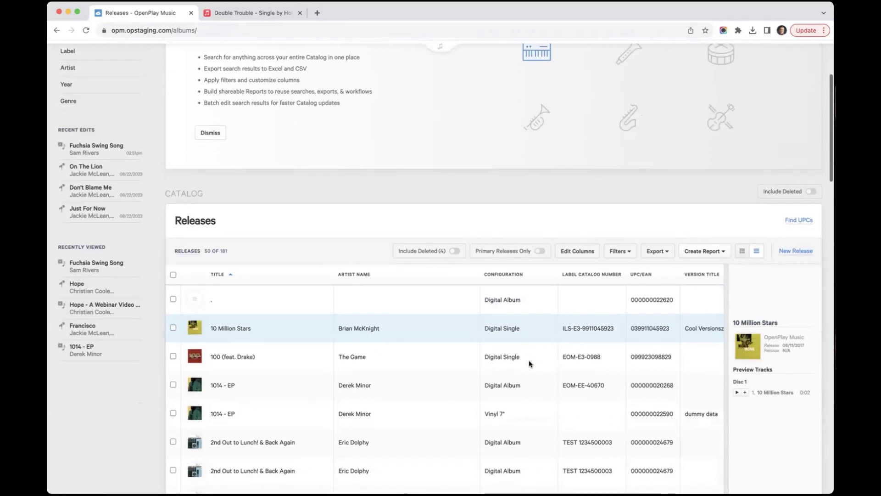
# Step: View the releases catalog as a cover-art grid and return it to the list layout
pyautogui.scroll(-2, 587, 345)
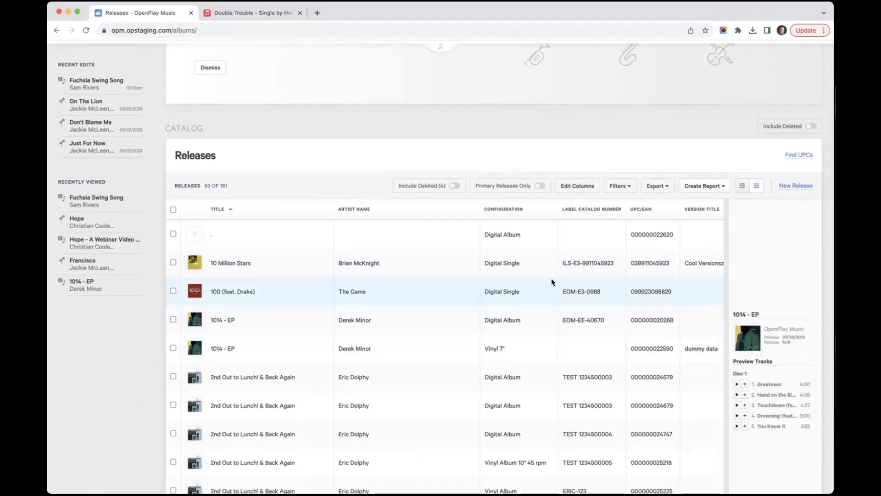
pyautogui.click(743, 186)
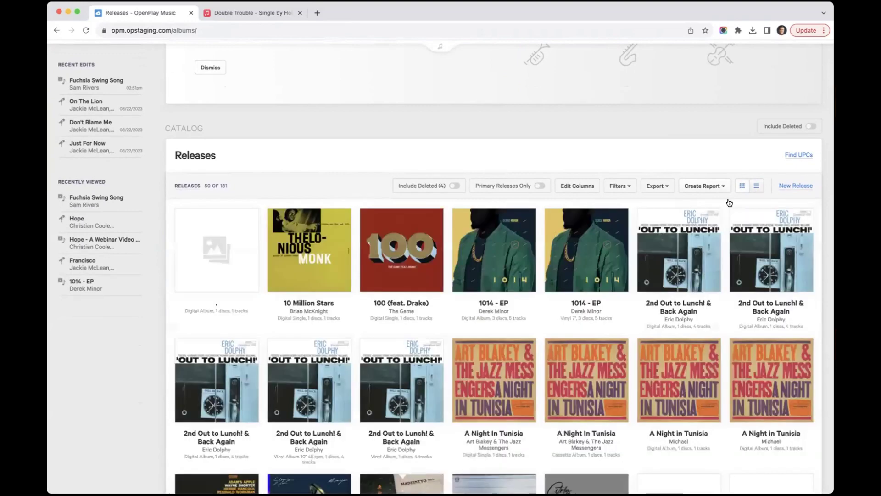
pyautogui.scroll(-2, 746, 183)
pyautogui.click(756, 109)
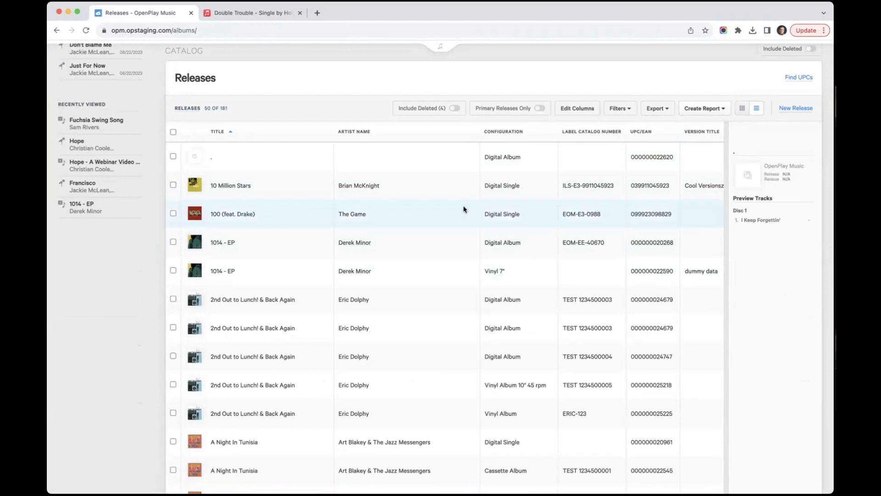
# Step: Open the column editor for the releases list and look through the columns available to add
pyautogui.click(579, 108)
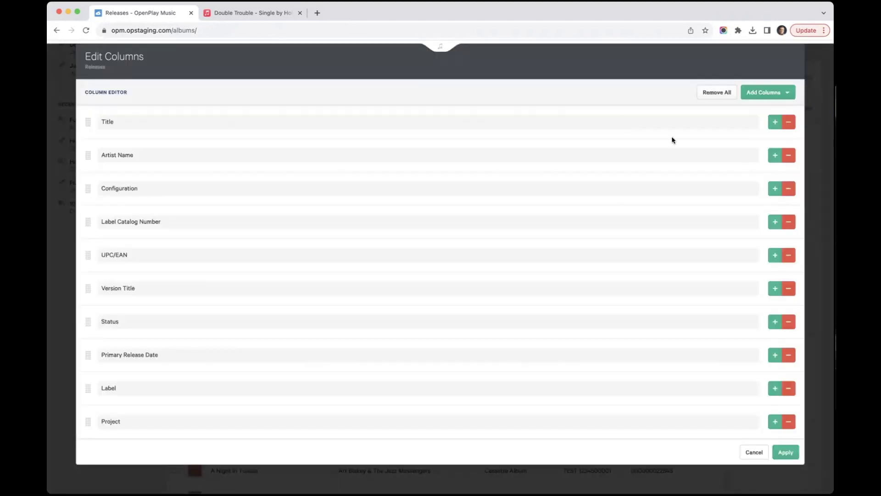
pyautogui.click(763, 93)
pyautogui.scroll(-5, 739, 197)
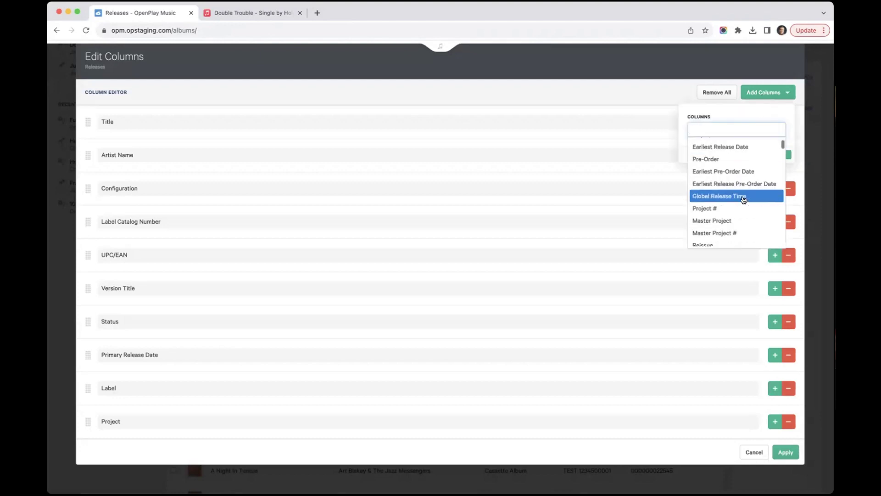
pyautogui.scroll(10, 739, 198)
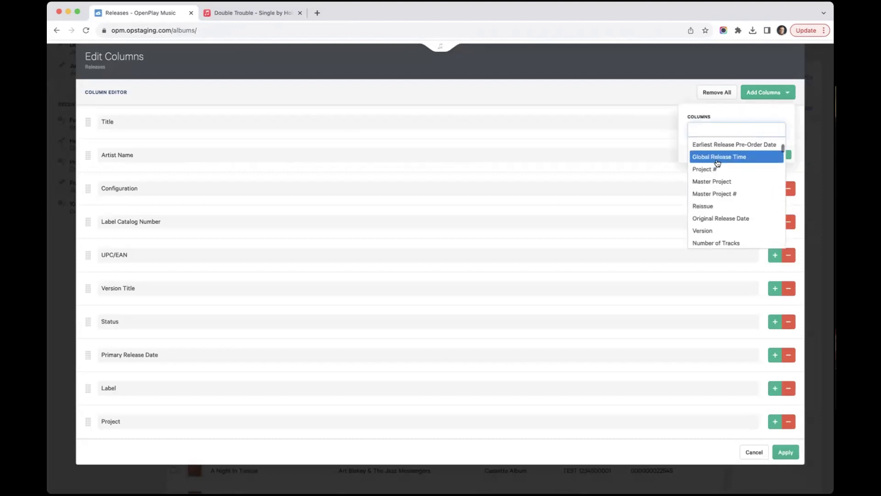
pyautogui.click(623, 87)
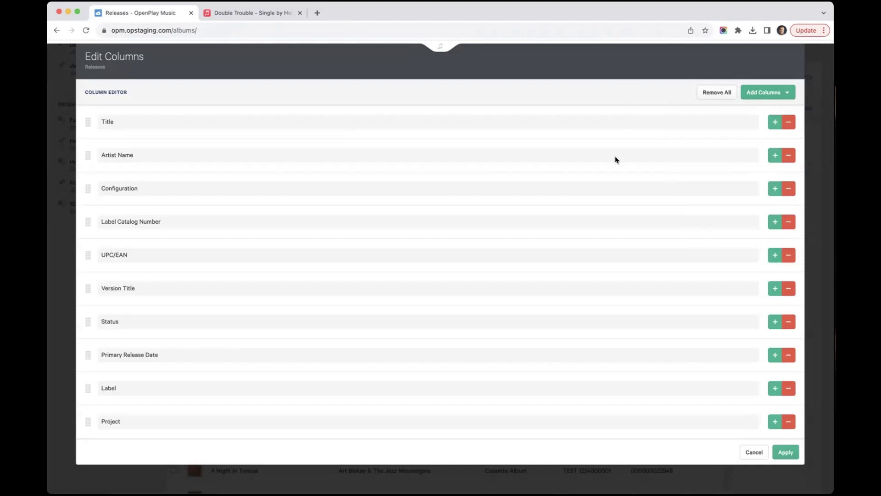
# Step: Move the Artist Name column below Configuration and apply the new column order
pyautogui.scroll(-1, 600, 201)
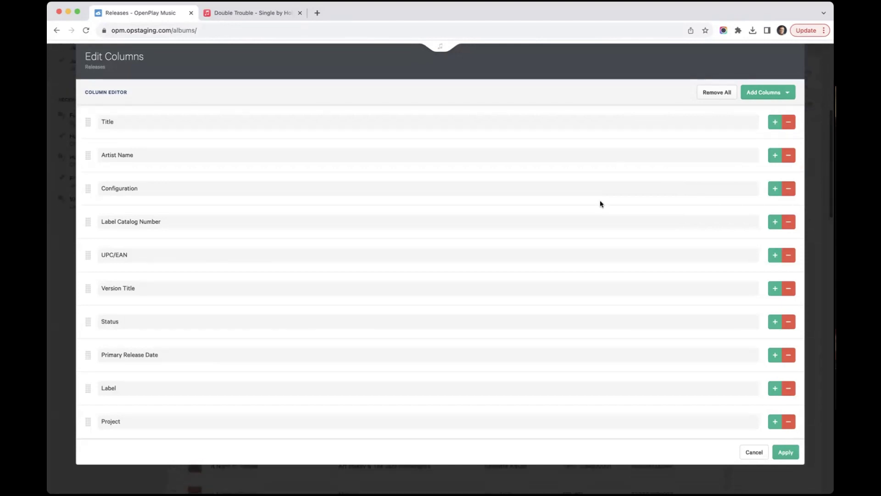
pyautogui.moveTo(88, 156); pyautogui.dragTo(86, 188)
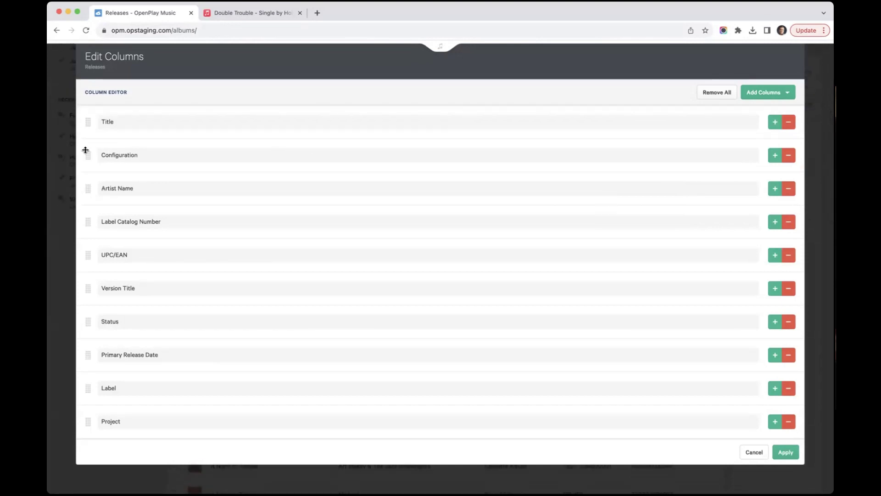
pyautogui.click(786, 454)
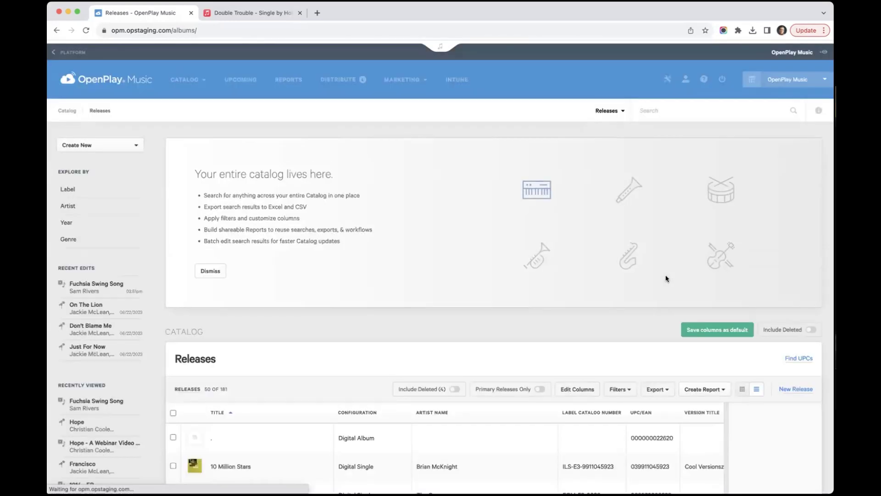
# Step: Filter the releases list by configuration to show only Digital Album releases
pyautogui.scroll(-5, 523, 209)
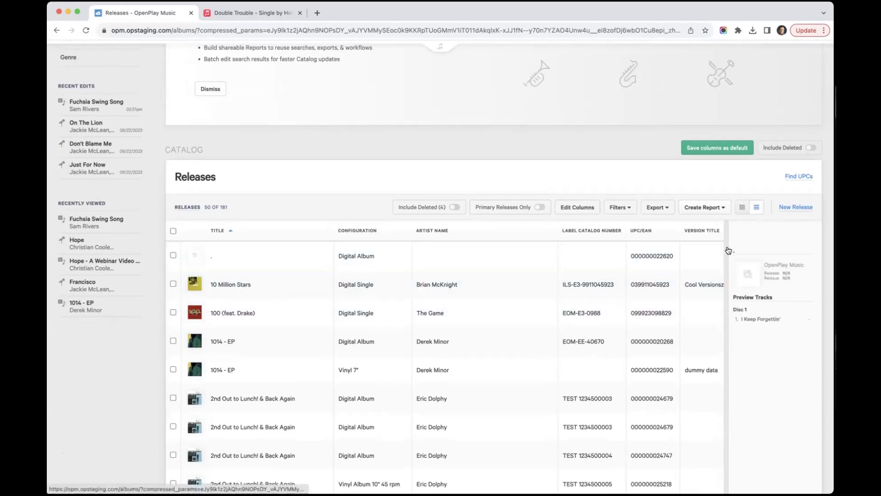
pyautogui.scroll(-3, 642, 284)
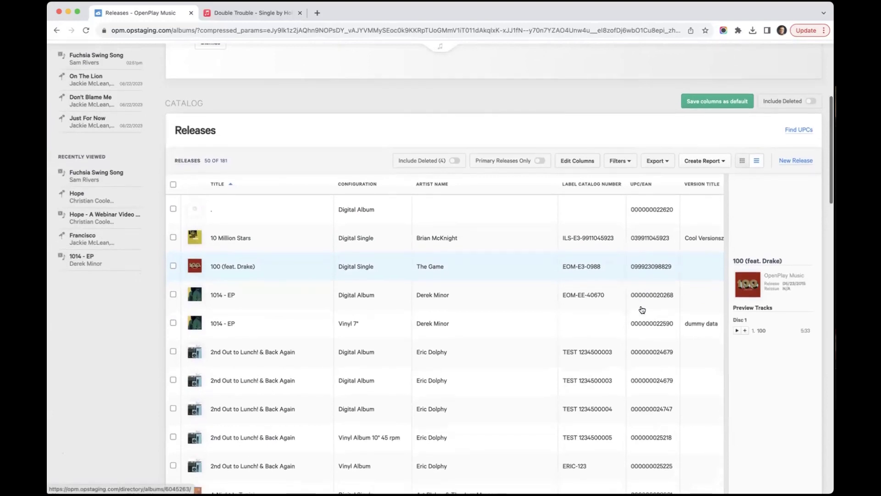
pyautogui.scroll(-1, 642, 309)
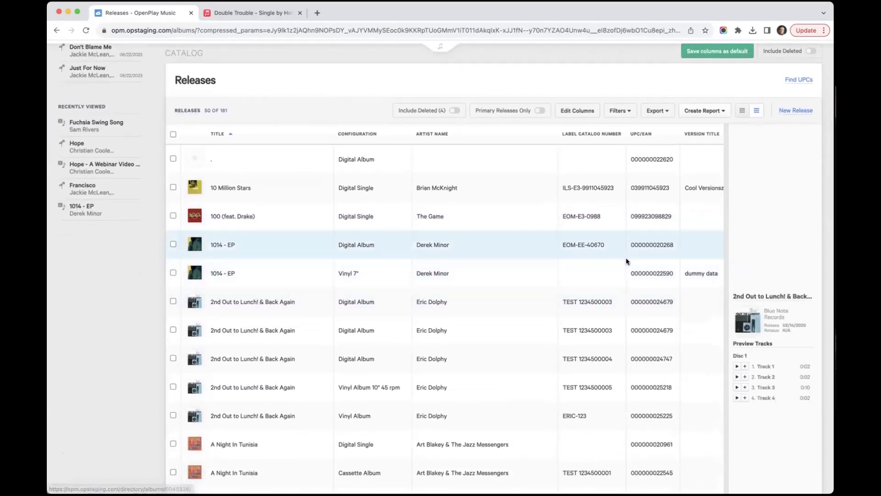
pyautogui.click(630, 111)
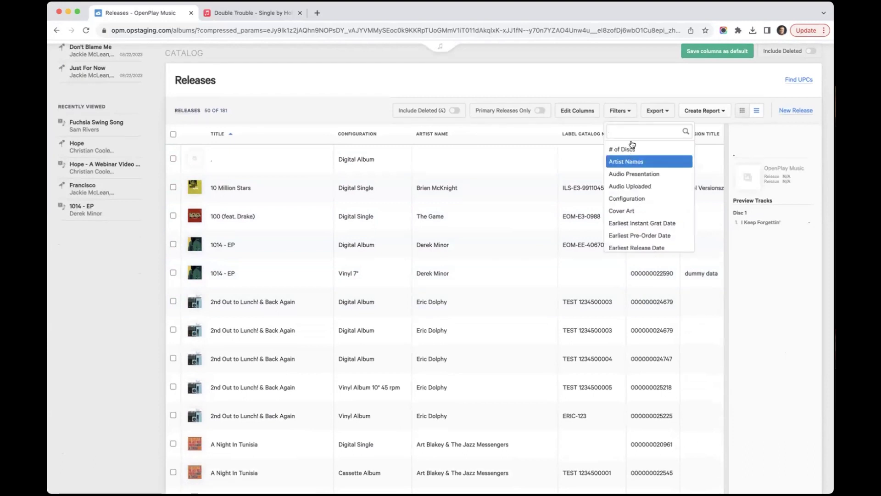
pyautogui.click(630, 198)
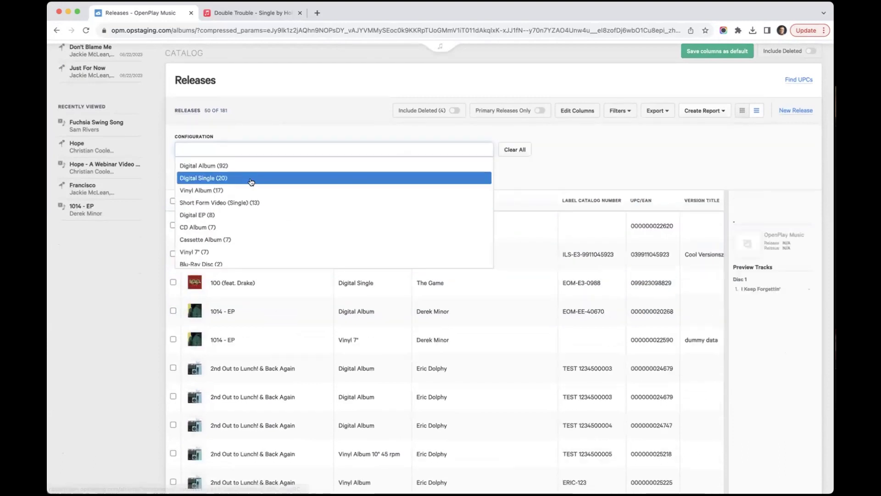
pyautogui.click(236, 165)
pyautogui.click(220, 174)
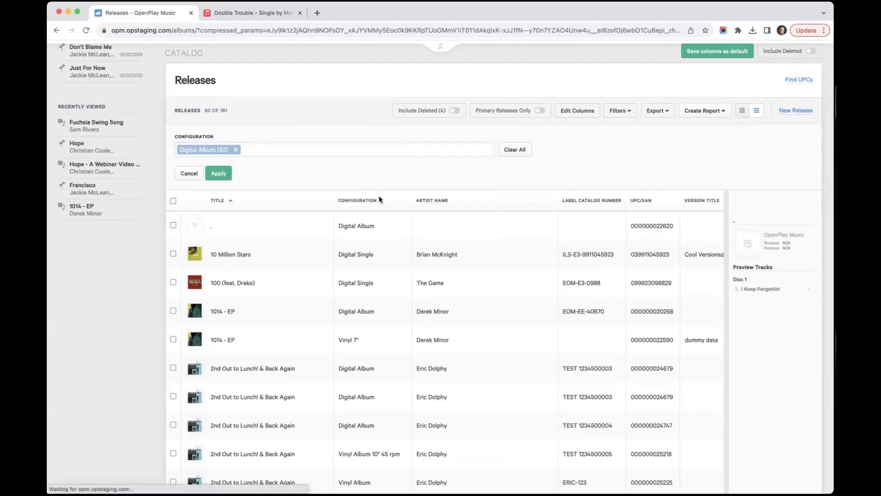
# Step: Add a Cover Art filter set to "Has cover art" to the filtered releases
pyautogui.scroll(-3, 624, 184)
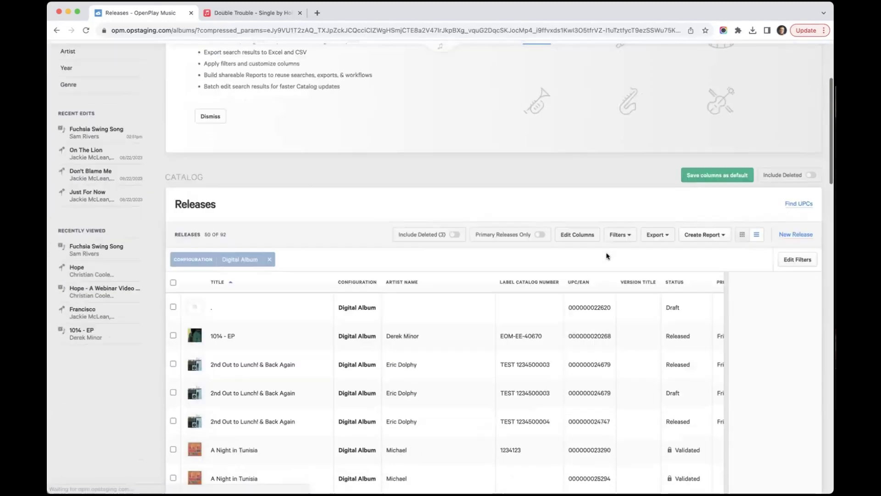
pyautogui.click(626, 234)
pyautogui.scroll(-1, 627, 312)
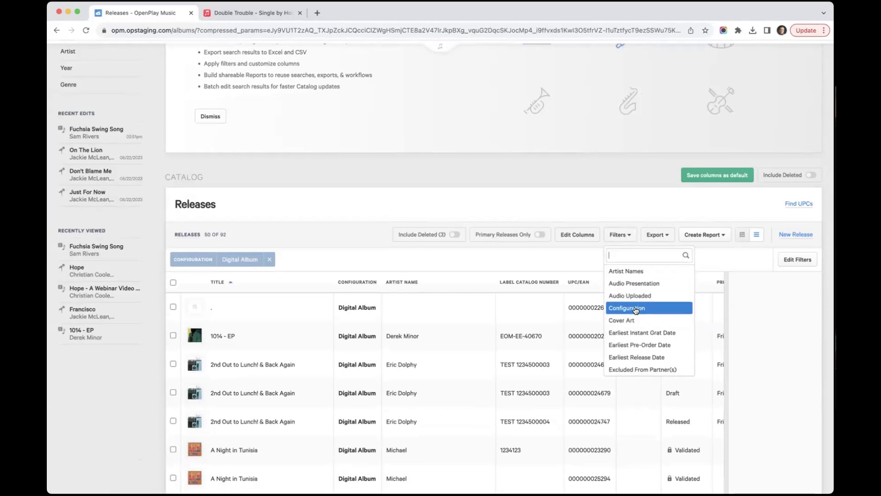
pyautogui.scroll(-3, 640, 342)
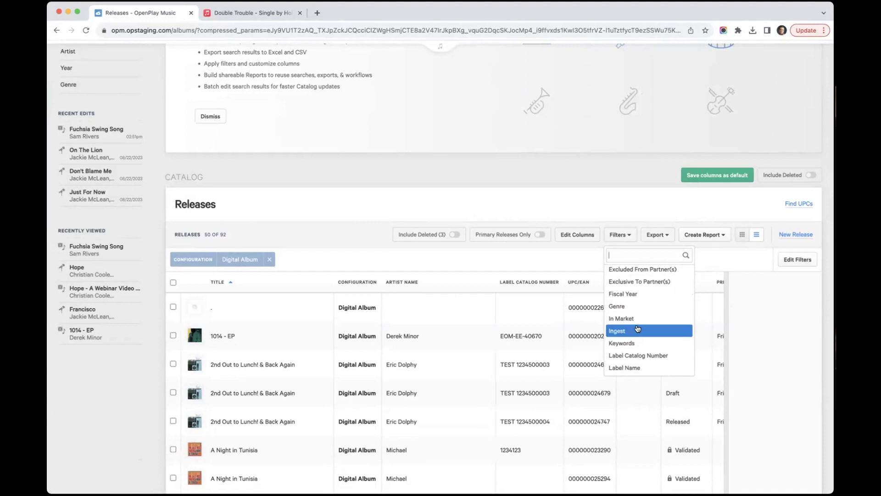
pyautogui.scroll(3, 640, 330)
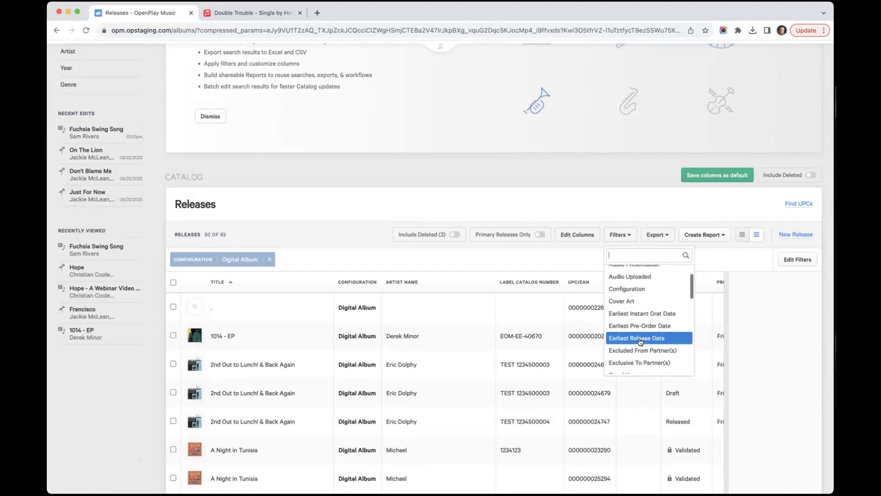
pyautogui.click(637, 302)
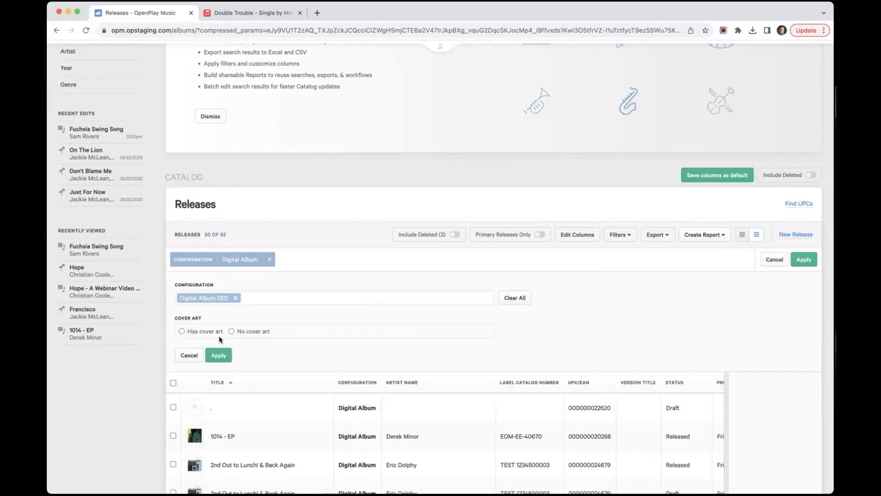
pyautogui.click(180, 330)
pyautogui.click(219, 355)
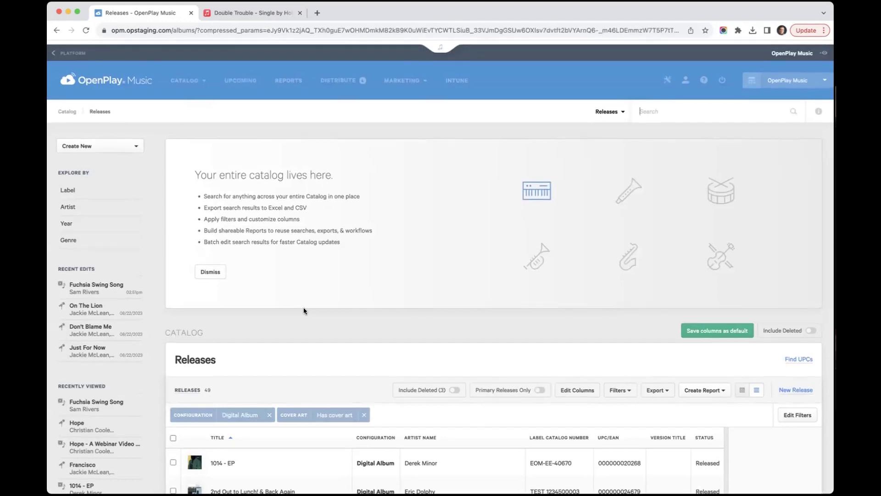
# Step: Create and save a new report titled "Releases with covers" from the filtered releases
pyautogui.scroll(-8, 304, 307)
pyautogui.scroll(3, 304, 307)
pyautogui.scroll(3, 304, 307)
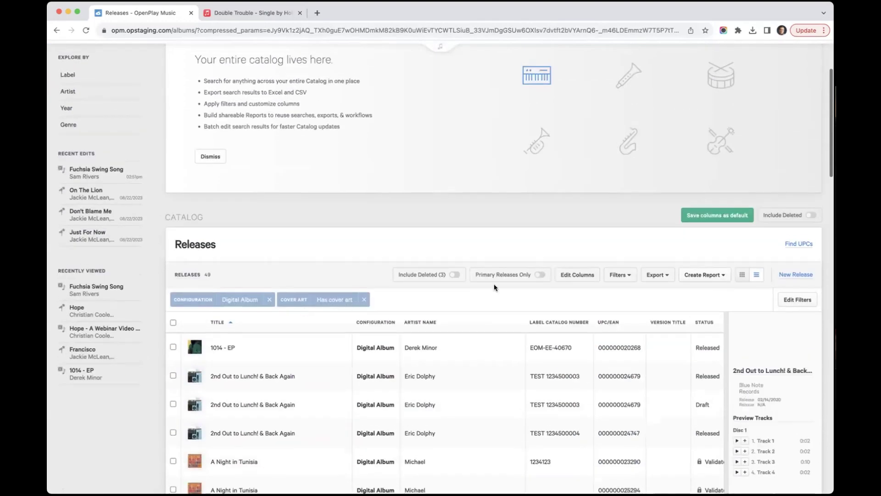
pyautogui.click(714, 275)
pyautogui.click(708, 237)
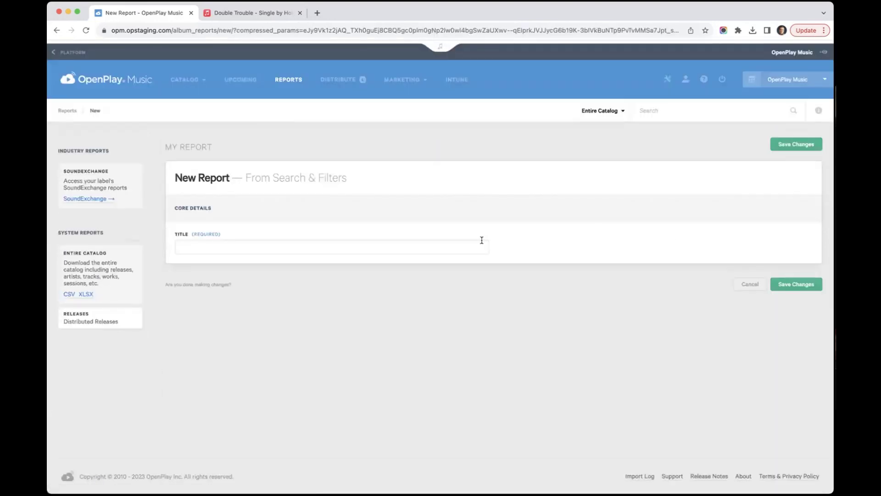
pyautogui.click(458, 243)
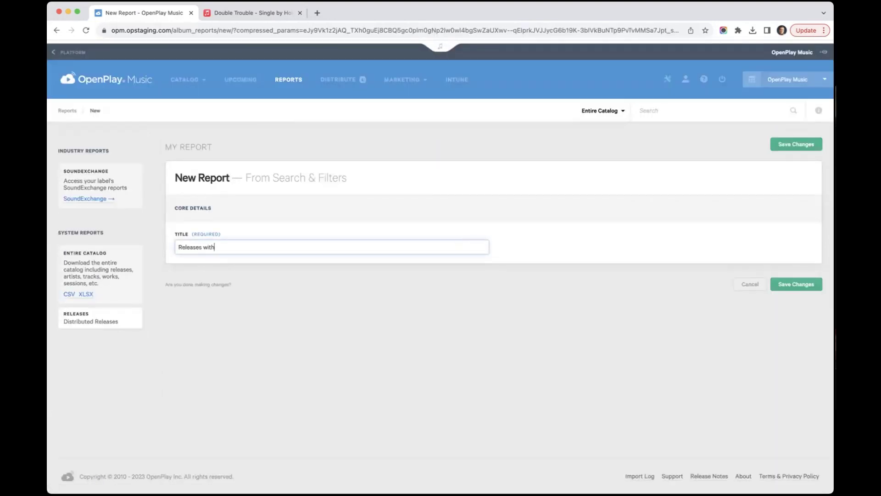
pyautogui.click(793, 282)
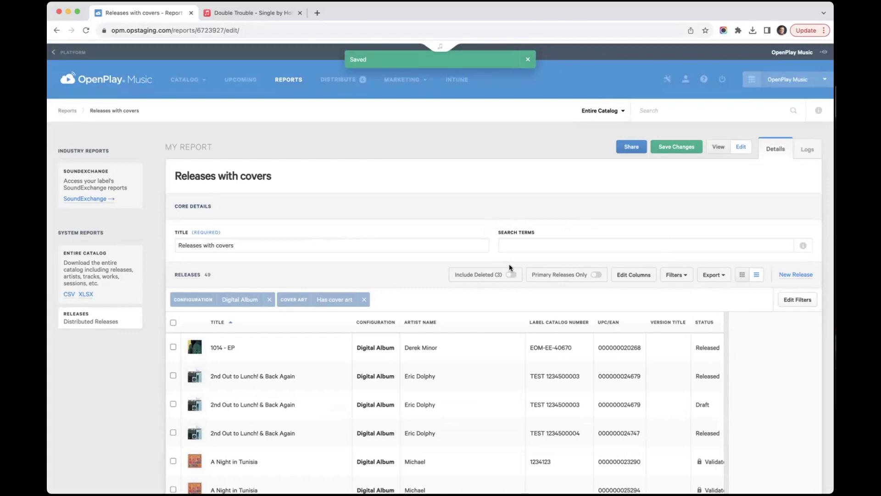
# Step: View the sharing confirmation for the saved report and cancel it without sharing
pyautogui.click(632, 146)
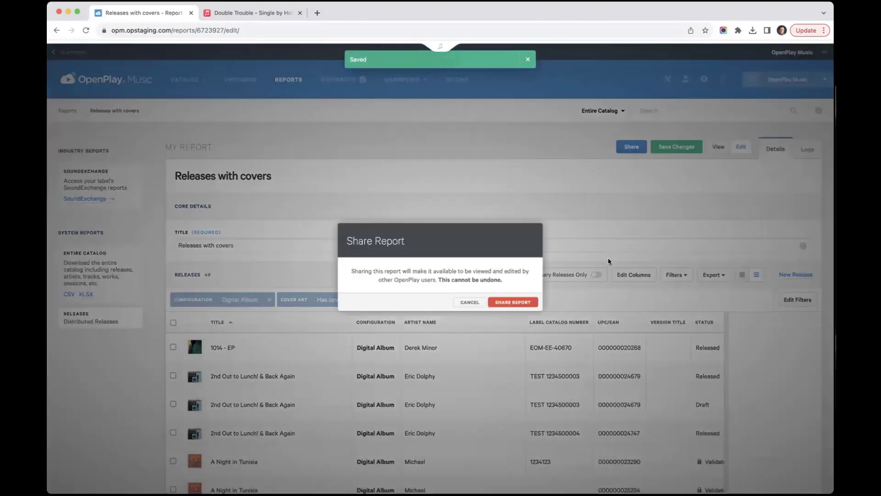
pyautogui.click(470, 302)
# Step: Open the "Releases with covers" report from the reports overview and examine its releases and the entire-catalog system report
pyautogui.click(292, 81)
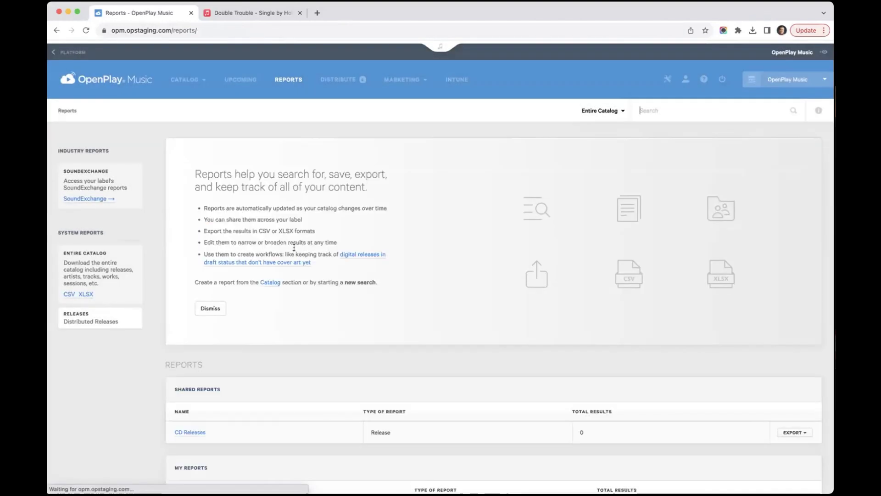
pyautogui.scroll(-3, 275, 315)
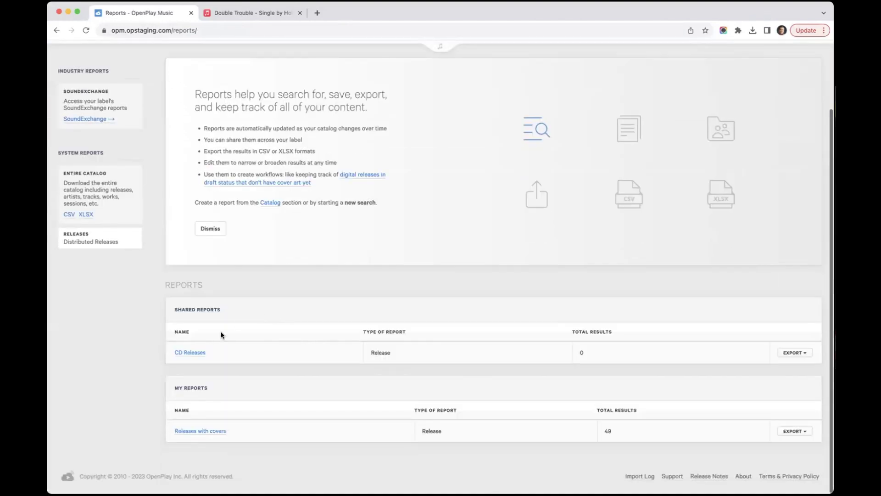
pyautogui.click(376, 417)
pyautogui.scroll(-5, 441, 322)
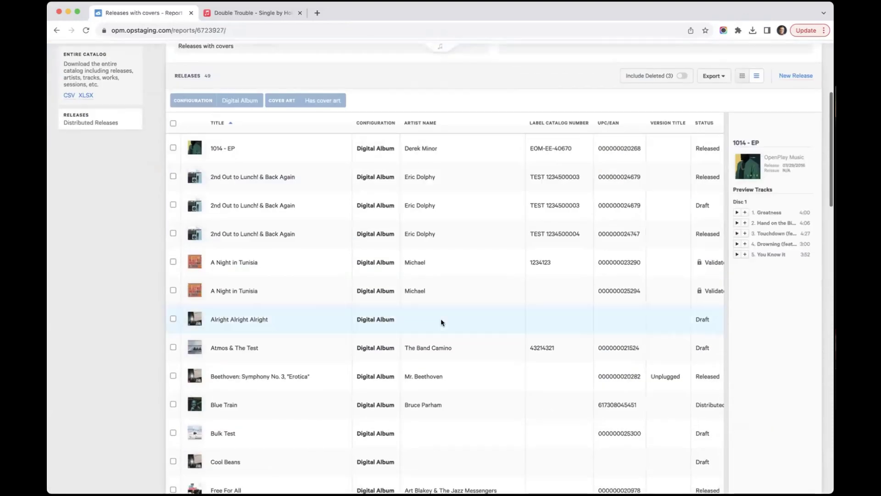
pyautogui.scroll(2, 442, 322)
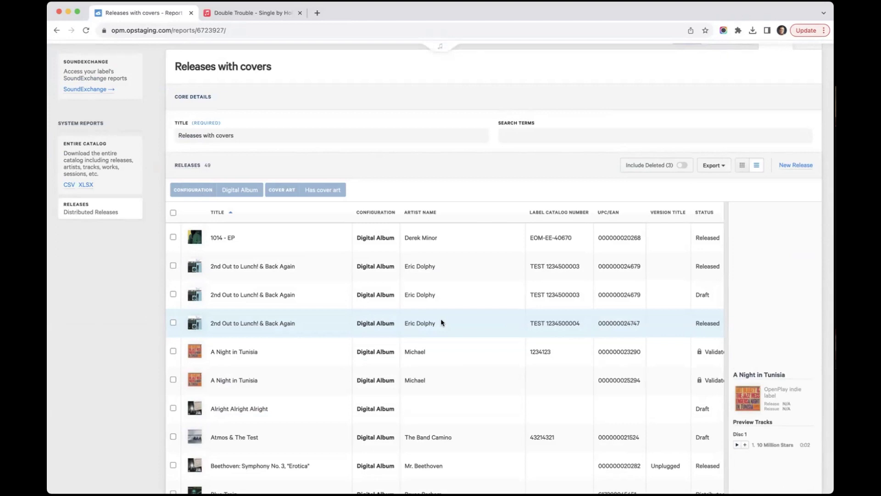
pyautogui.scroll(-1, 498, 290)
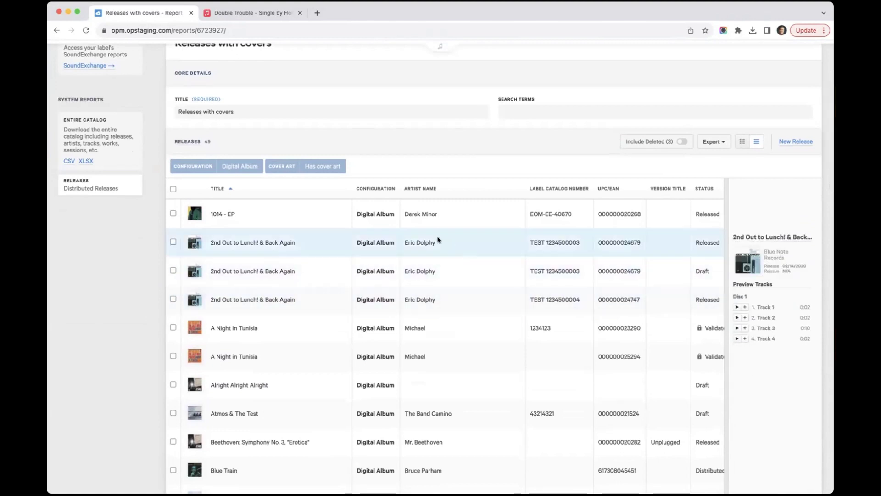
pyautogui.scroll(5, 361, 174)
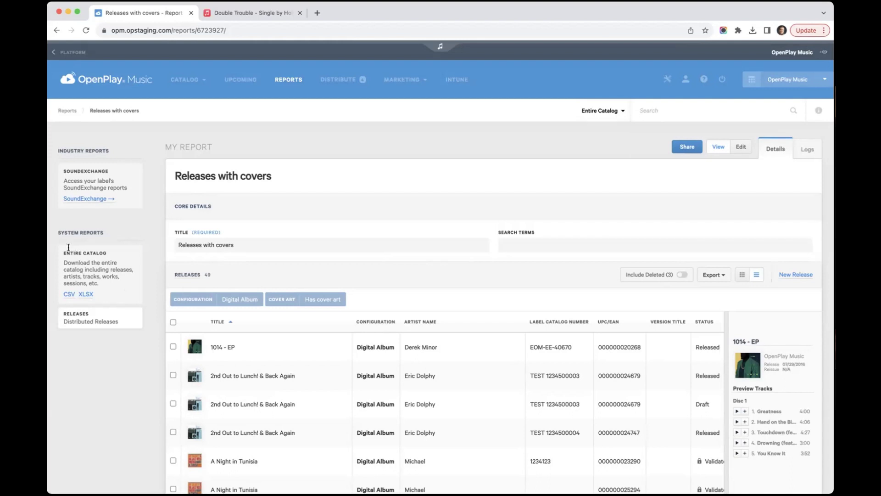
pyautogui.moveTo(62, 254); pyautogui.dragTo(109, 254)
pyautogui.click(109, 254)
# Step: Return to the dashboard and open the Merchandise section of the catalog
pyautogui.click(133, 80)
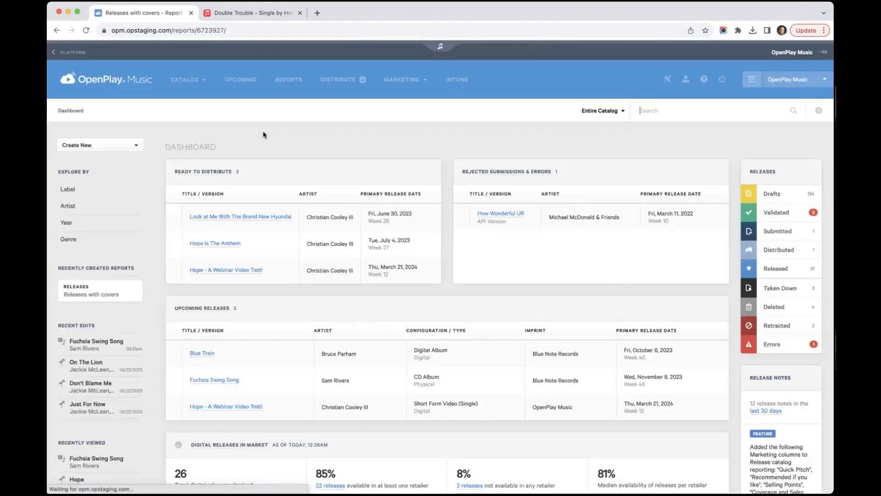
pyautogui.click(202, 83)
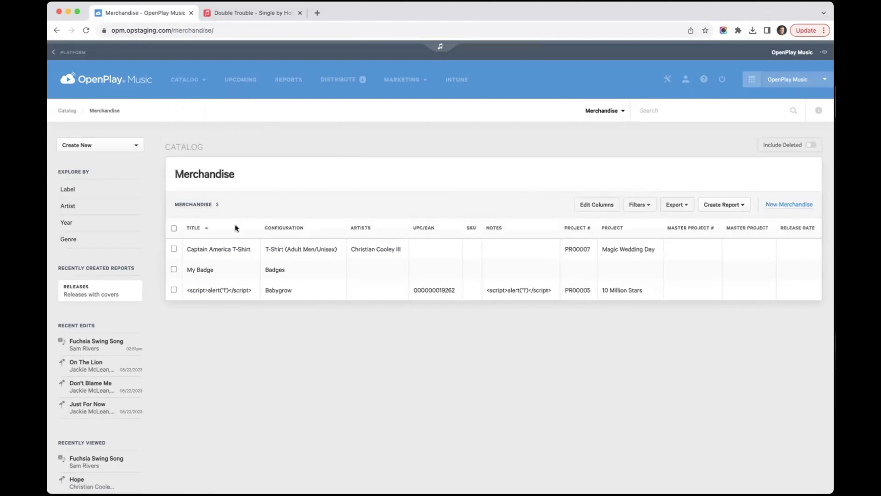
# Step: Open the Captain America T-Shirt merchandise item and examine its core details, properties, codes, manufacturing and legal notice fields
pyautogui.click(217, 250)
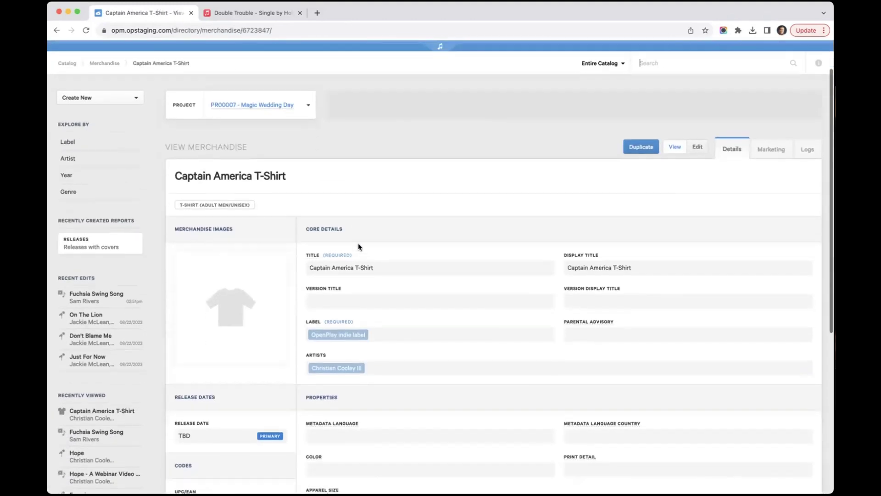
pyautogui.scroll(-3, 358, 243)
pyautogui.scroll(1, 360, 247)
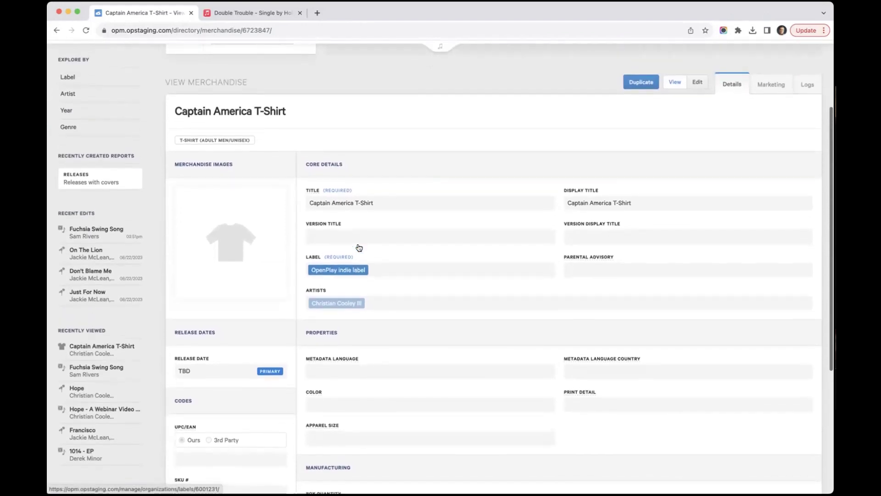
pyautogui.scroll(-1, 360, 247)
pyautogui.scroll(-3, 380, 307)
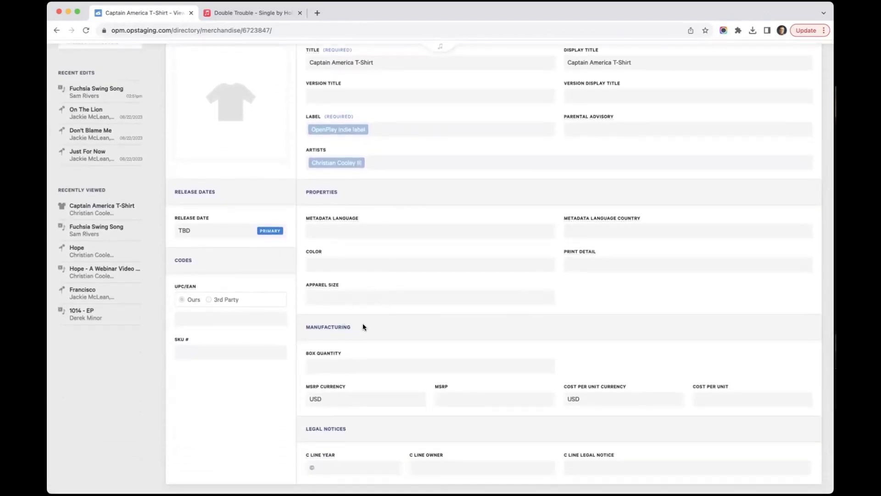
pyautogui.scroll(3, 403, 262)
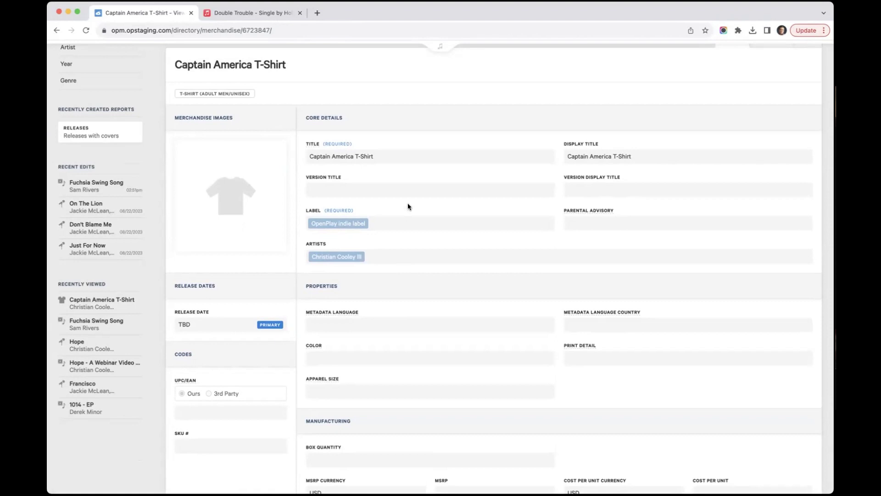
pyautogui.scroll(1, 408, 204)
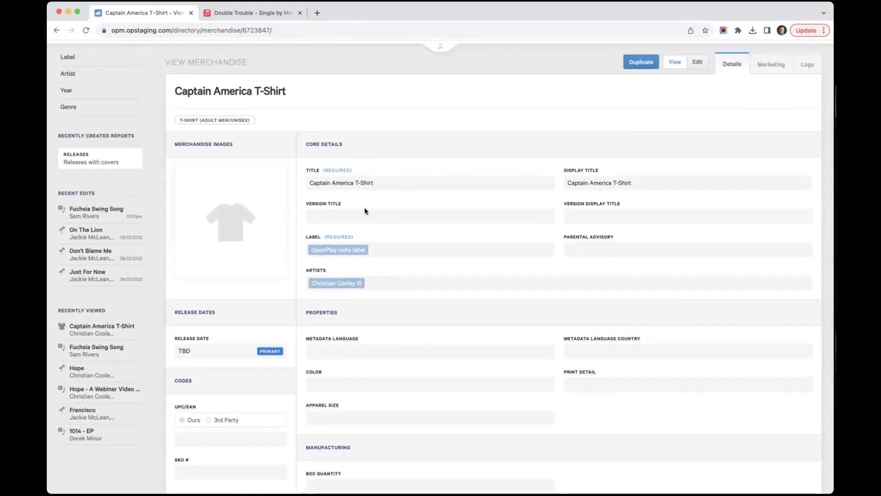
pyautogui.scroll(-1, 383, 264)
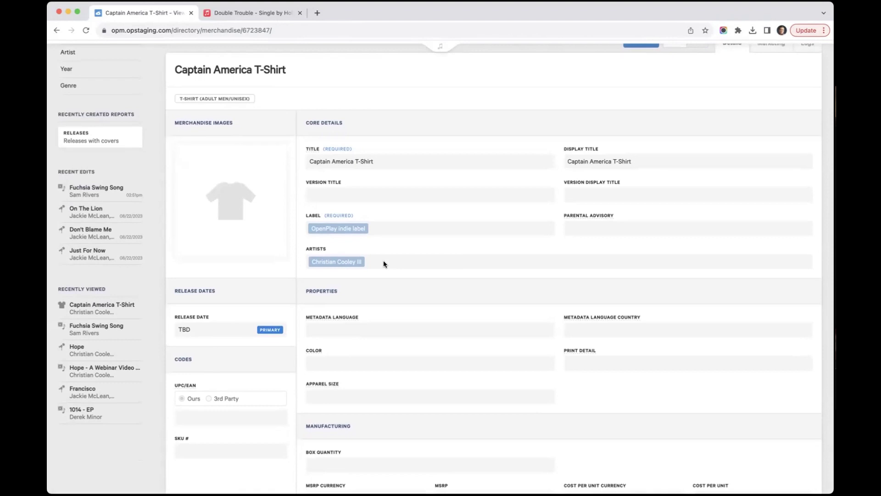
pyautogui.scroll(1, 415, 202)
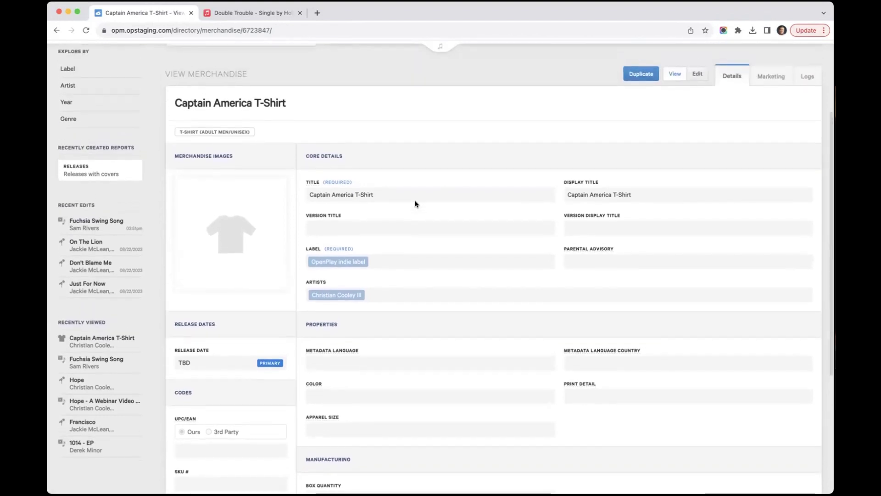
pyautogui.scroll(2, 436, 165)
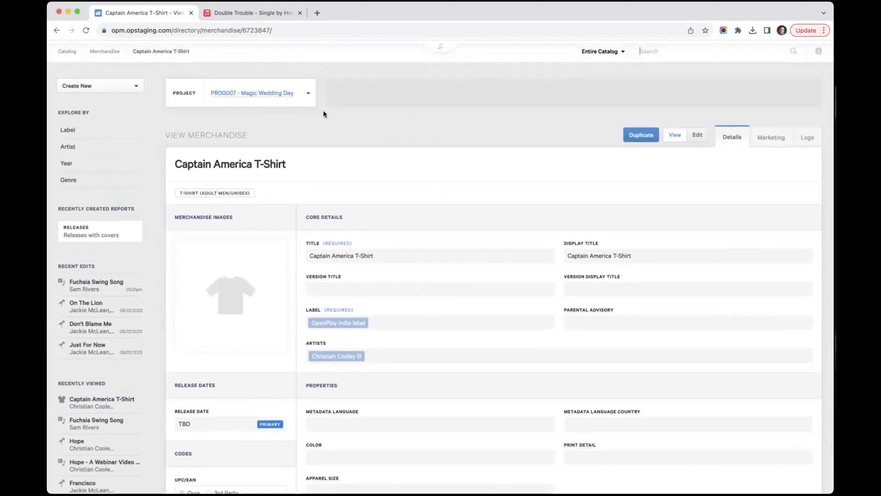
# Step: View the change-project options and the associated releases for the T-shirt's project
pyautogui.click(305, 93)
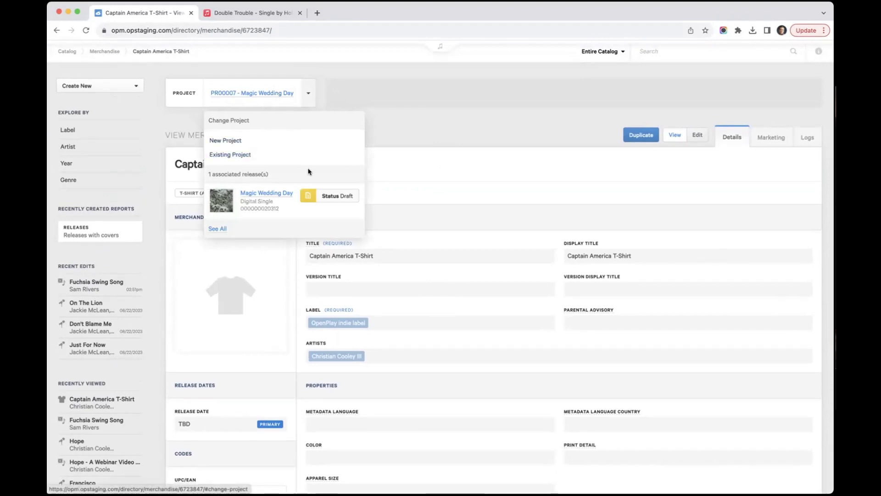
pyautogui.click(353, 94)
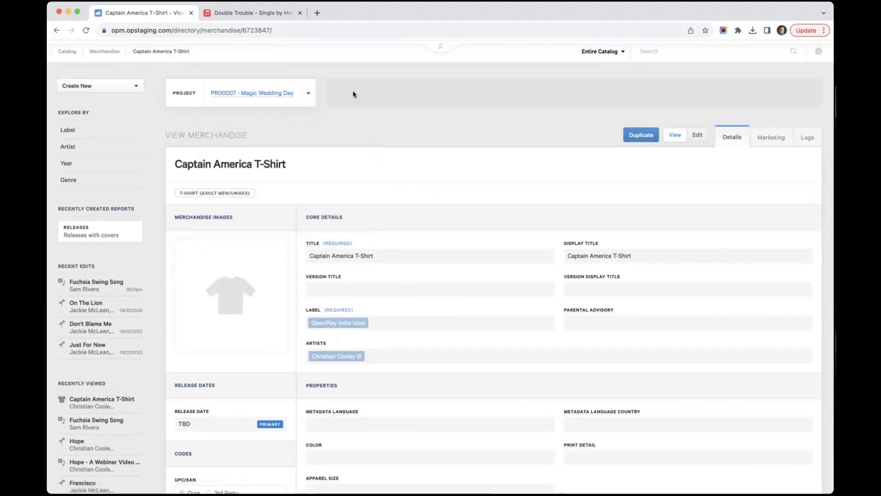
pyautogui.scroll(2, 353, 94)
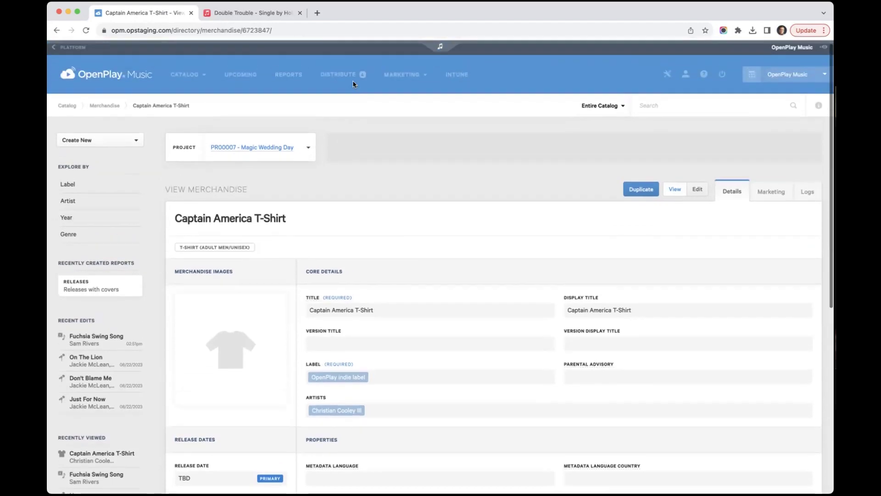
pyautogui.click(308, 150)
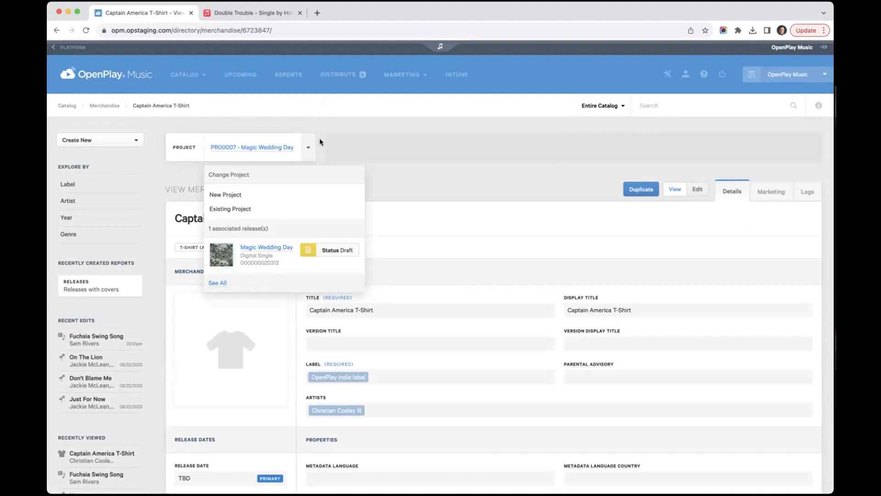
# Step: Open the Magic Wedding Day project and examine its core details, associated releases and associated sessions
pyautogui.click(275, 101)
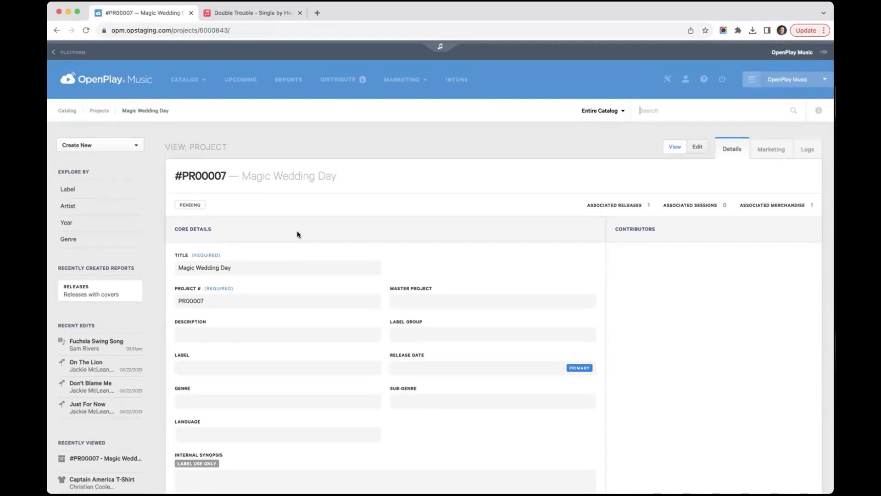
pyautogui.scroll(-5, 298, 231)
pyautogui.scroll(4, 297, 231)
pyautogui.scroll(-3, 297, 239)
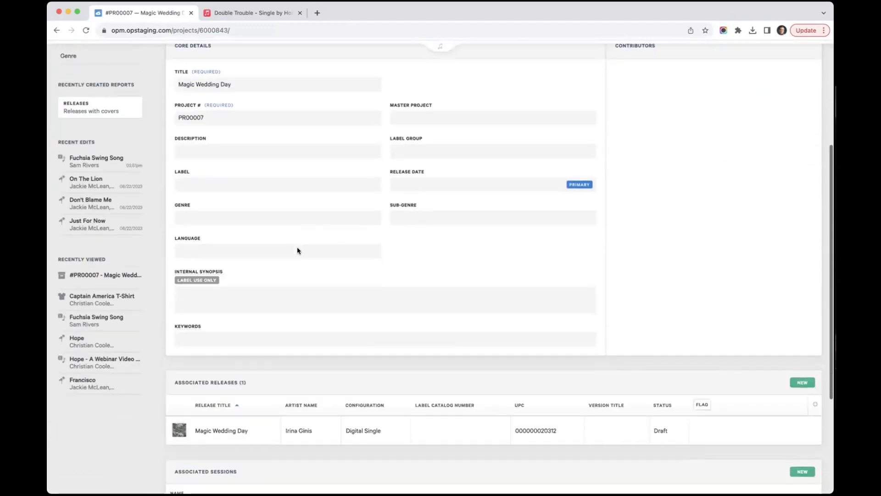
pyautogui.scroll(-1, 275, 386)
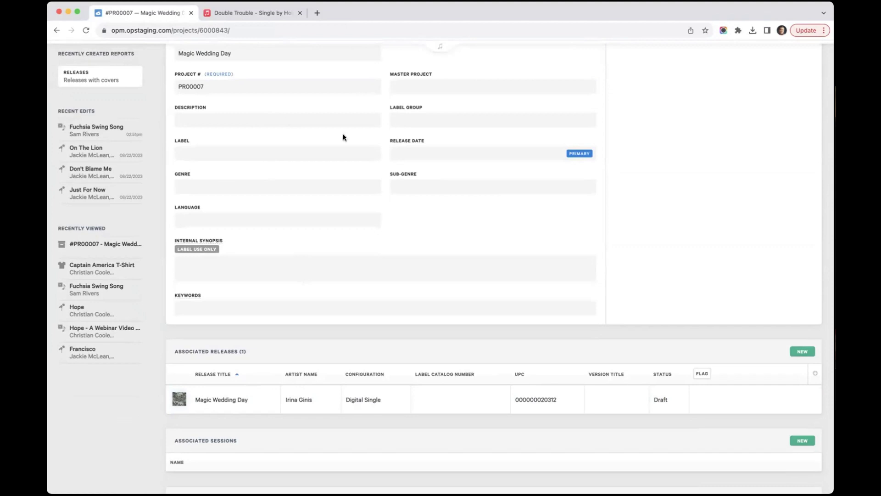
pyautogui.scroll(5, 343, 137)
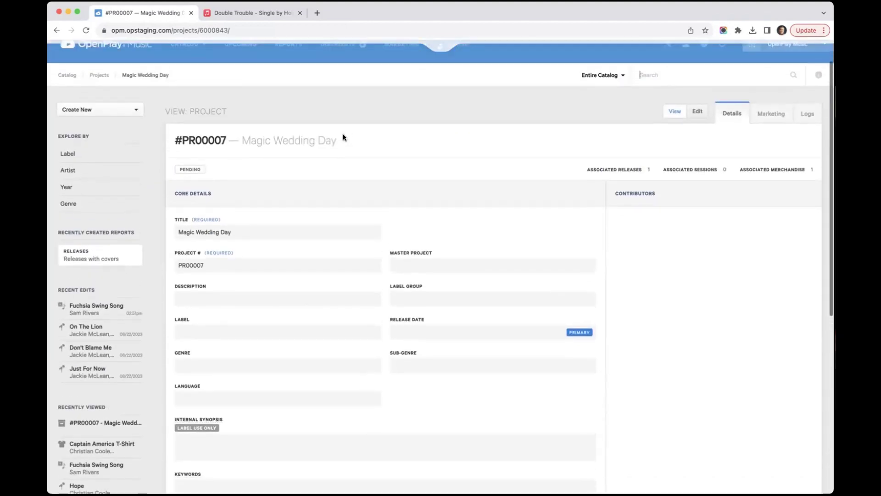
pyautogui.scroll(2, 343, 137)
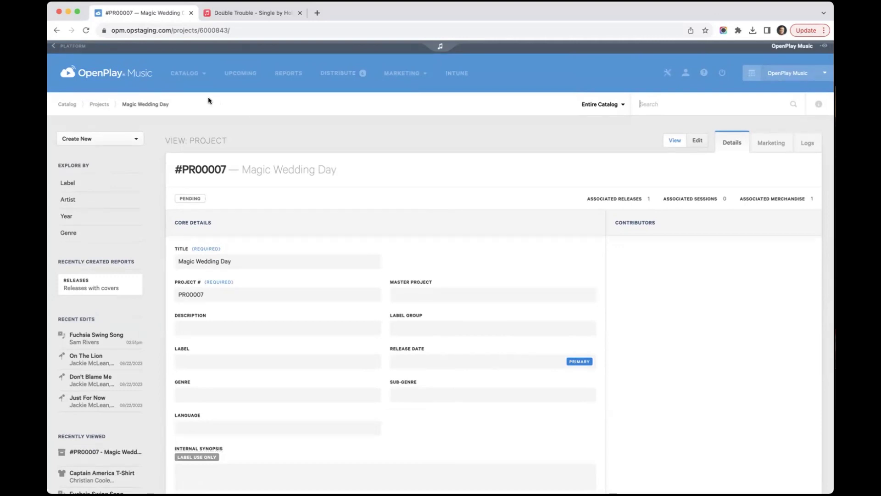
# Step: Return to the dashboard, open the Tracks section of the catalog and look over the track list
pyautogui.click(134, 76)
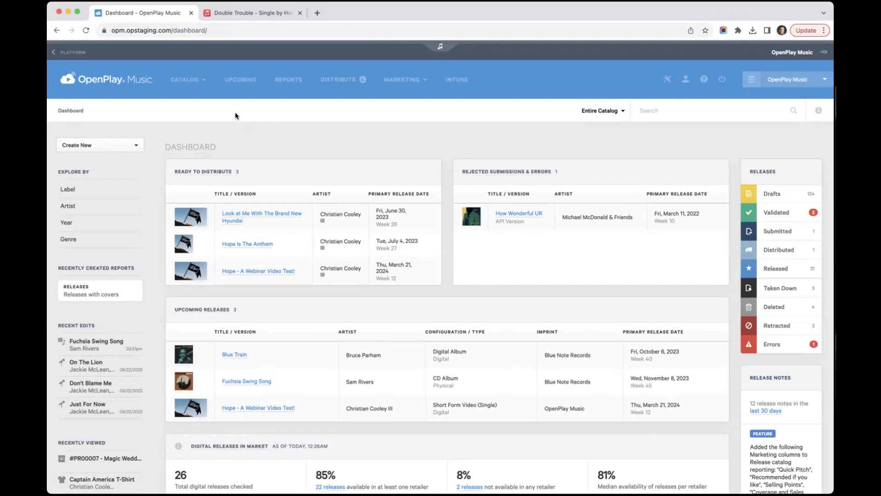
pyautogui.click(187, 80)
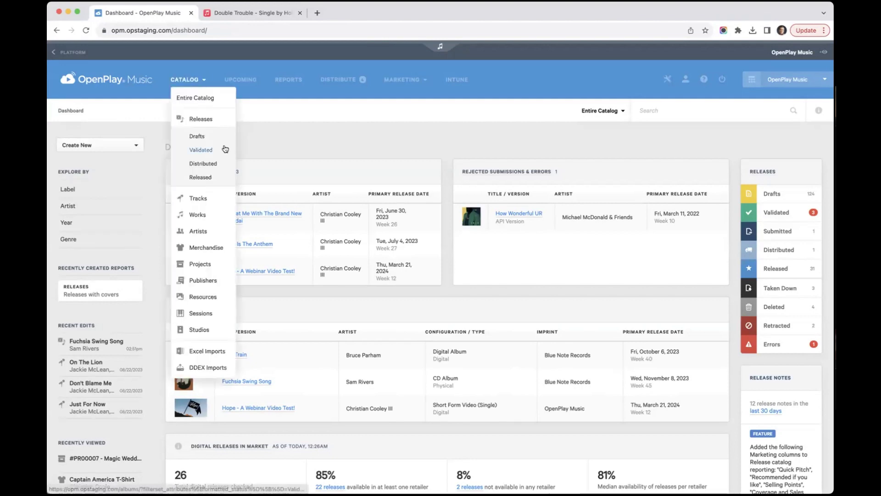
pyautogui.click(197, 83)
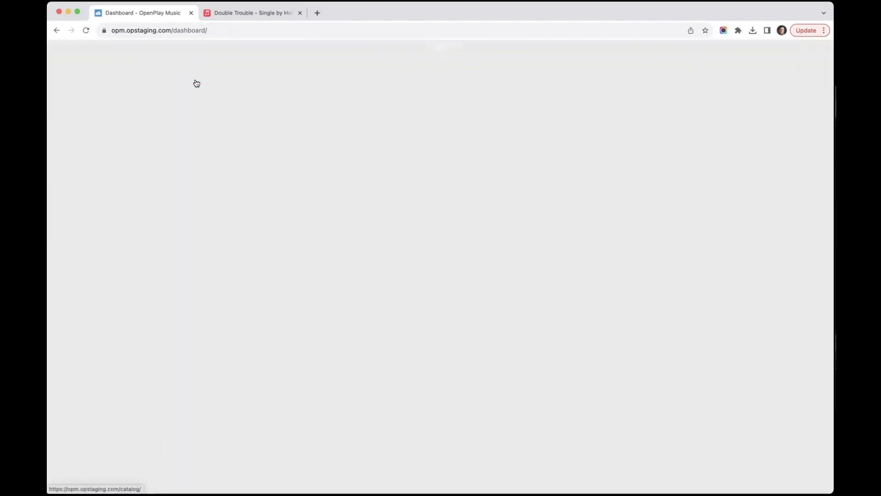
pyautogui.moveTo(196, 83)
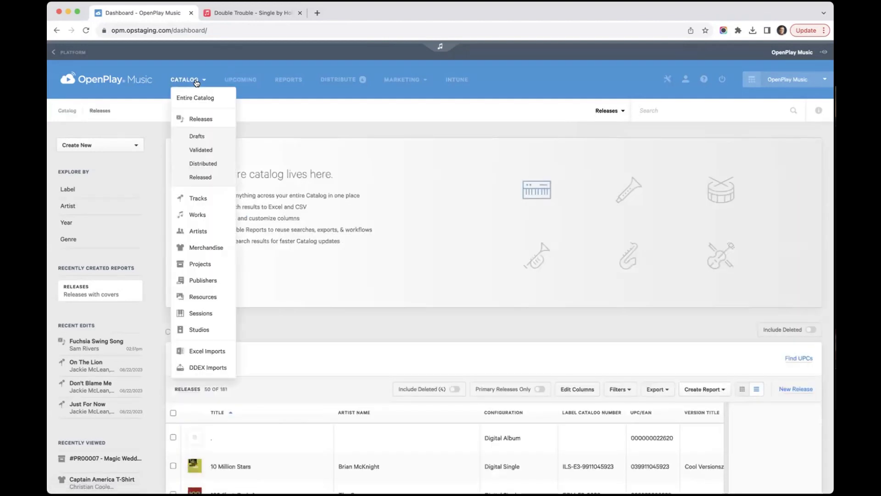
pyautogui.click(196, 203)
pyautogui.scroll(-3, 236, 215)
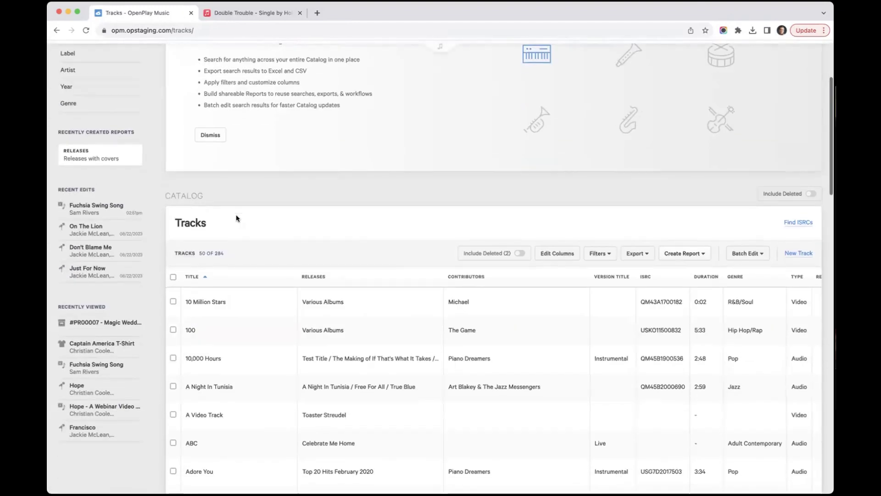
pyautogui.scroll(-2, 236, 215)
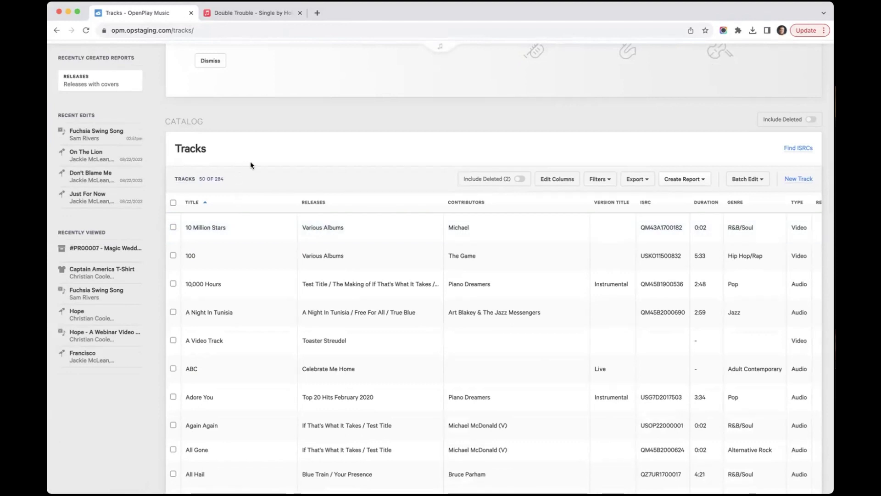
pyautogui.scroll(-1, 266, 143)
pyautogui.scroll(-1, 265, 143)
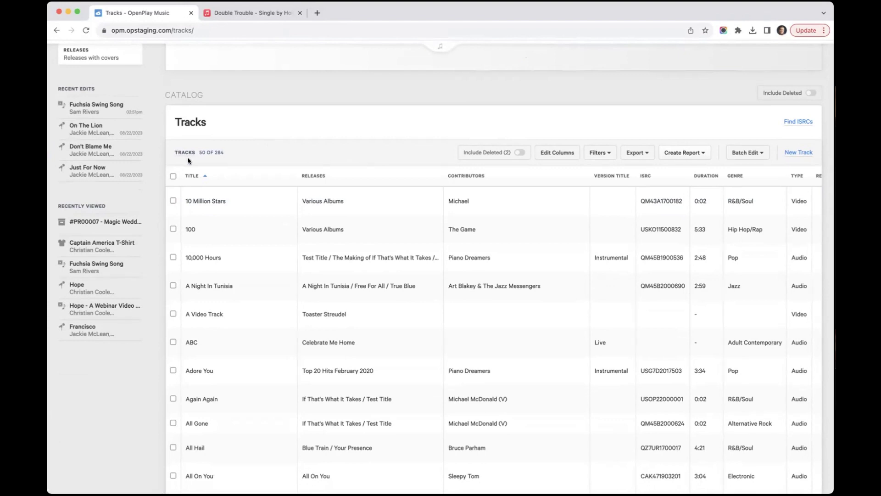
# Step: Select every track listed on the page and check the available batch edit options
pyautogui.click(172, 175)
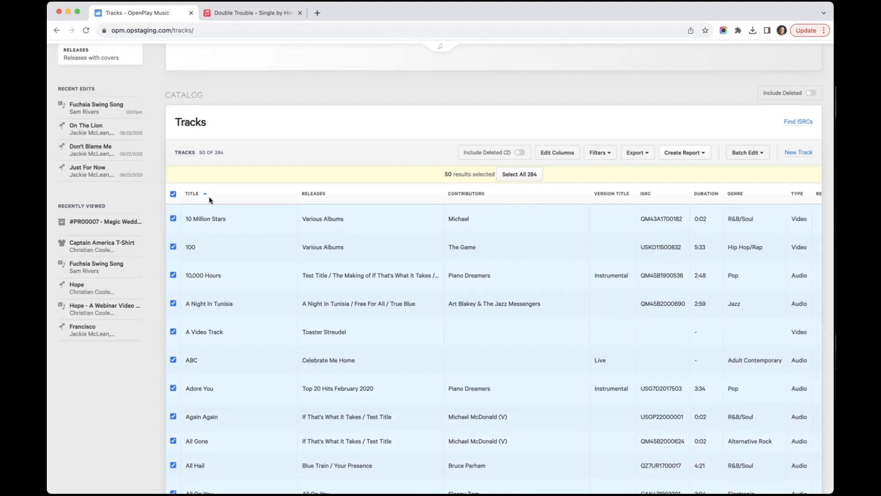
pyautogui.scroll(-1, 216, 210)
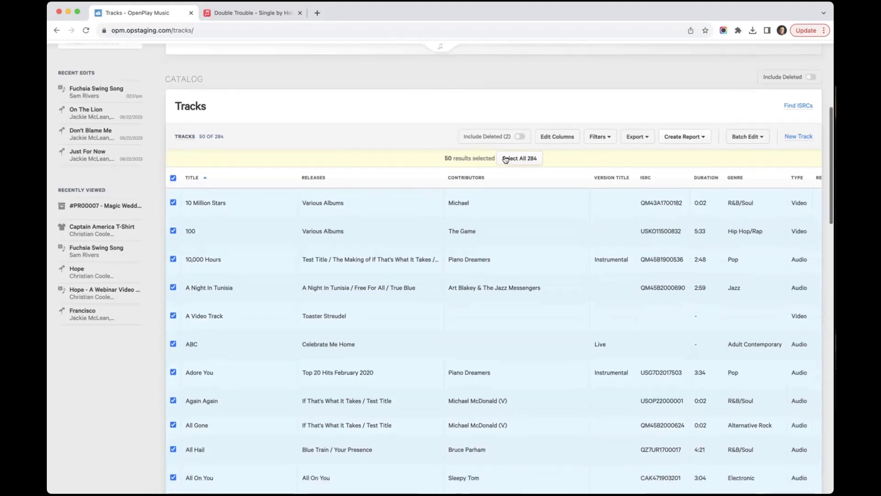
pyautogui.click(741, 140)
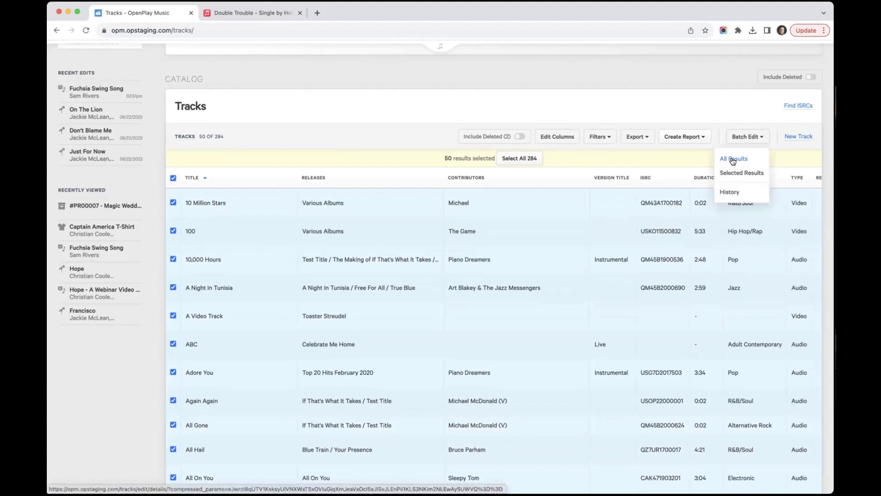
pyautogui.click(636, 110)
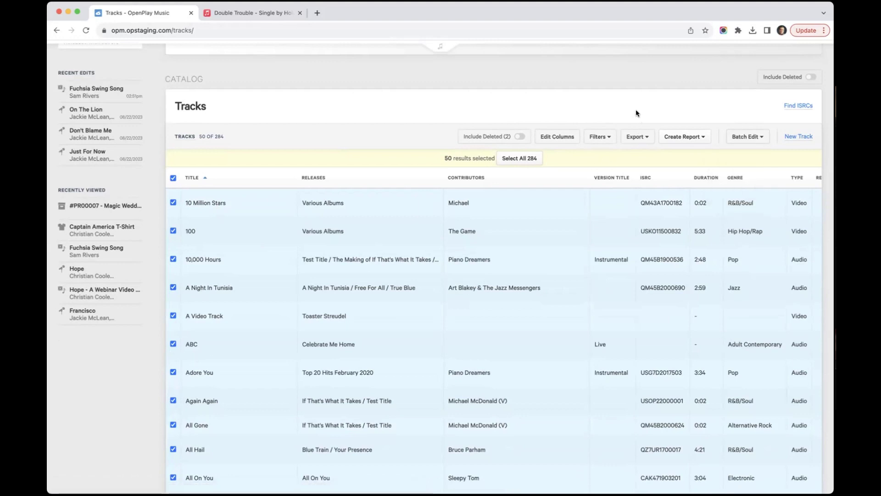
pyautogui.scroll(-1, 186, 241)
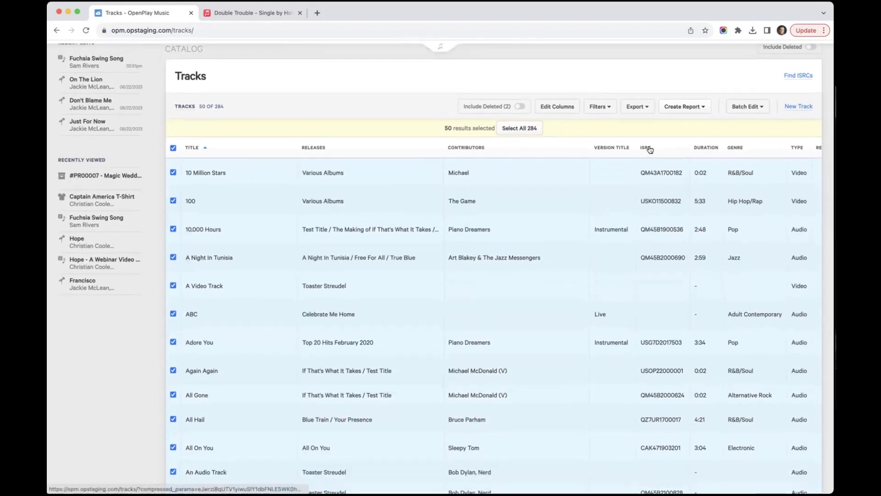
pyautogui.scroll(1, 647, 131)
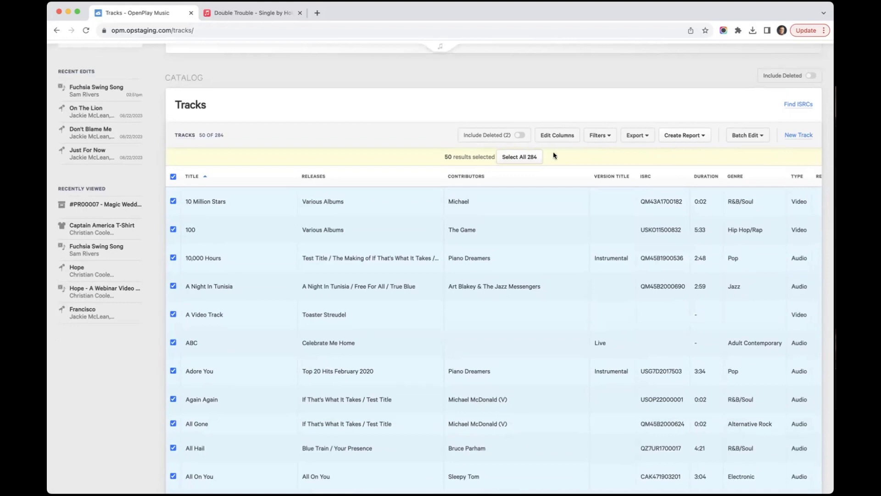
# Step: Open the selected tracks in the batch editor and examine the editable core details, contributors and legal notices fields
pyautogui.click(741, 136)
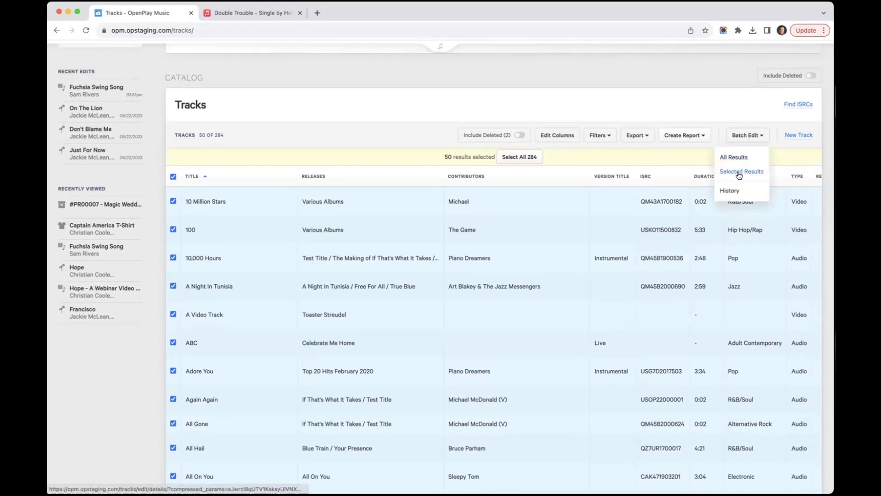
pyautogui.click(739, 173)
pyautogui.scroll(-5, 521, 227)
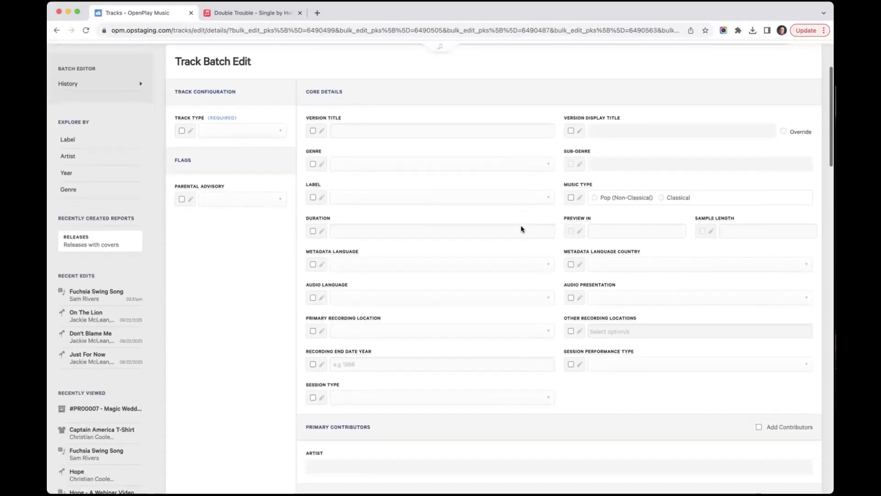
pyautogui.scroll(1, 521, 227)
pyautogui.scroll(-5, 323, 172)
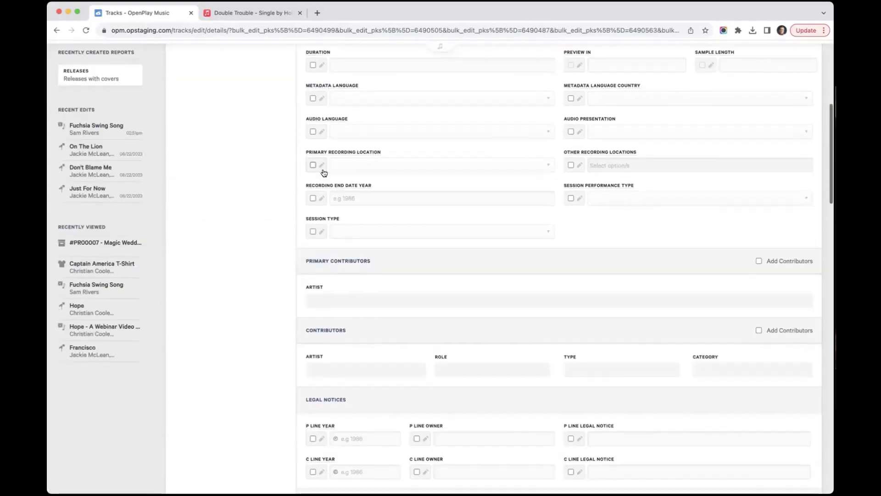
pyautogui.scroll(-5, 324, 173)
pyautogui.scroll(10, 322, 170)
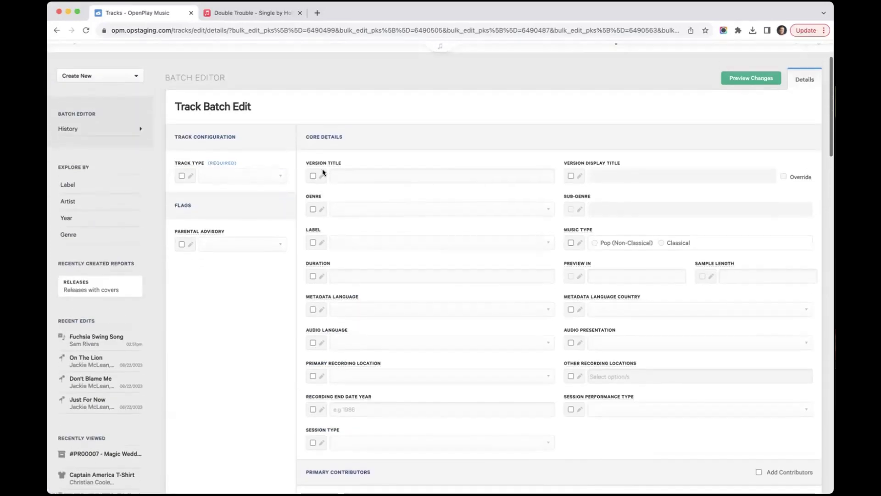
pyautogui.scroll(-2, 339, 222)
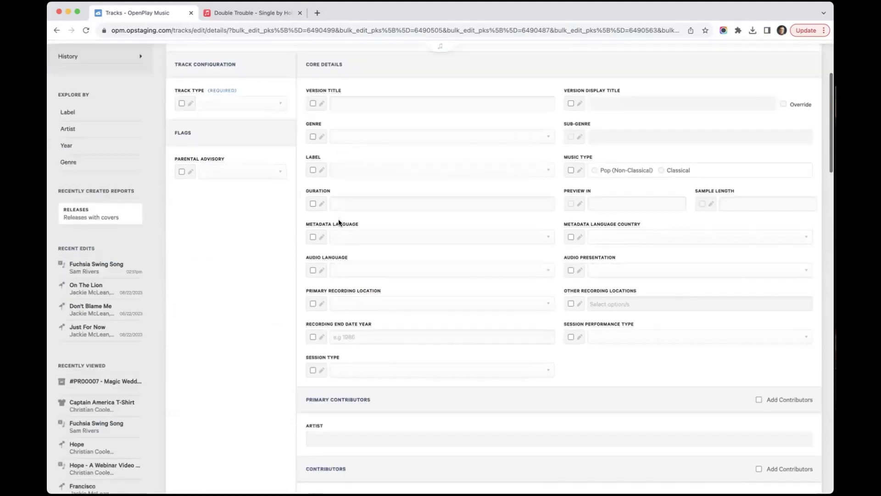
# Step: Enable the metadata language and audio language fields for the track batch edit and set both to English
pyautogui.scroll(-3, 339, 222)
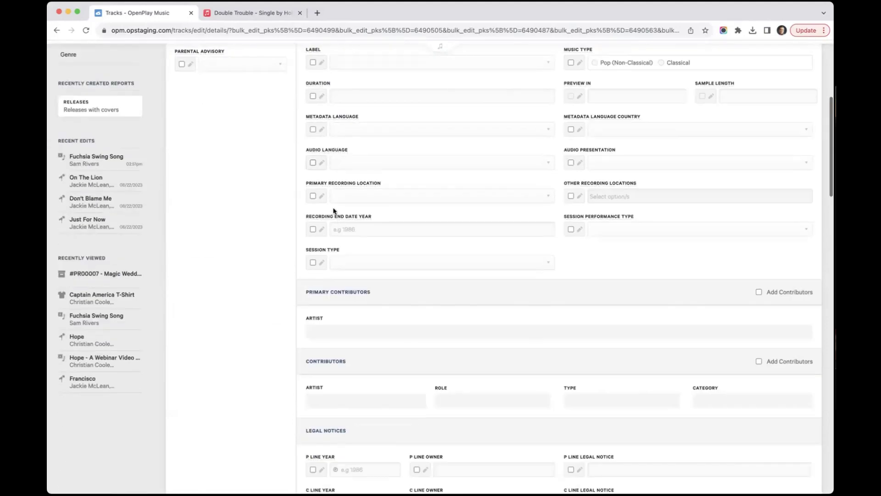
pyautogui.click(313, 129)
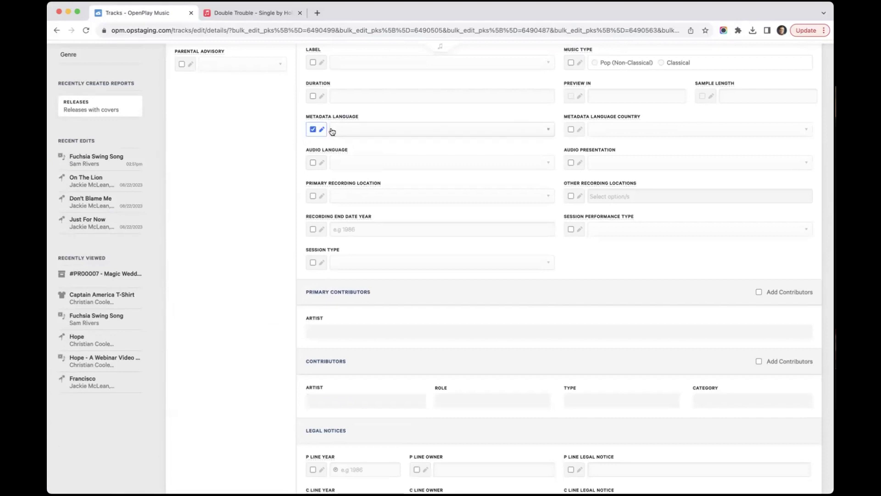
pyautogui.click(363, 130)
pyautogui.click(364, 163)
pyautogui.scroll(-1, 336, 177)
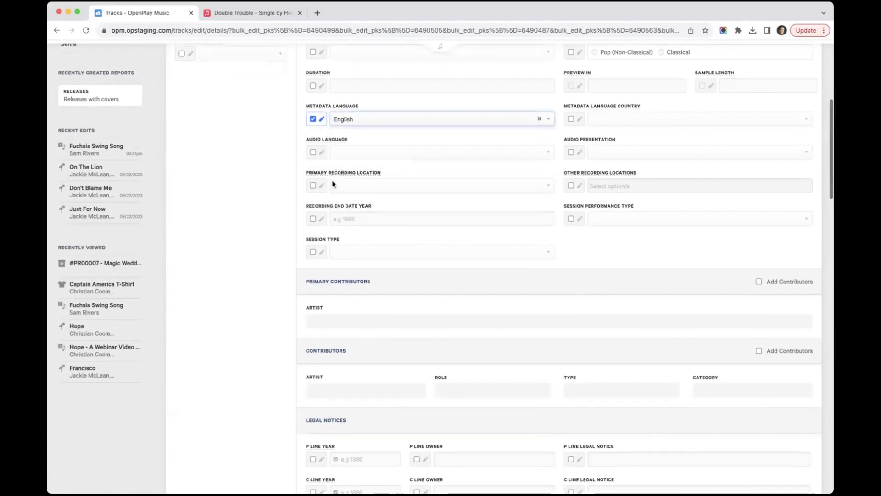
pyautogui.click(313, 152)
pyautogui.click(358, 152)
pyautogui.click(351, 186)
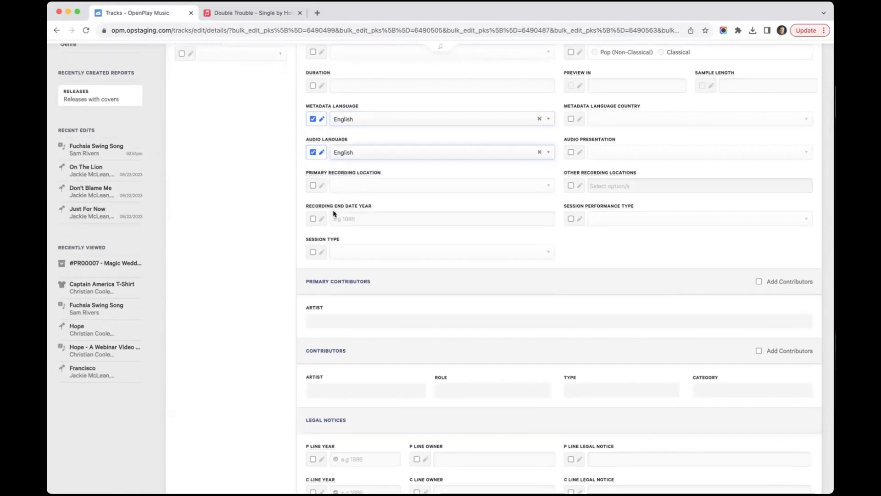
pyautogui.scroll(1, 355, 184)
pyautogui.scroll(1, 354, 179)
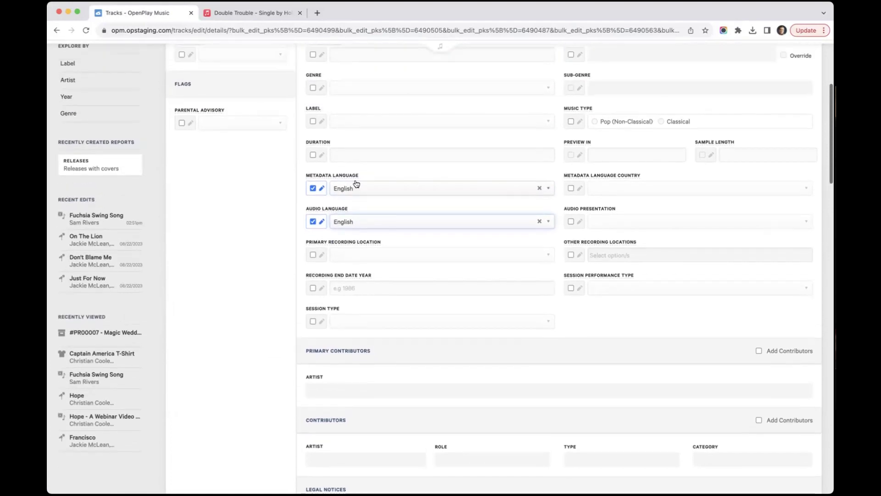
# Step: Preview the track batch changes, review the edited fields and affected tracks, and confirm the changes
pyautogui.scroll(-5, 355, 179)
pyautogui.scroll(-1, 357, 186)
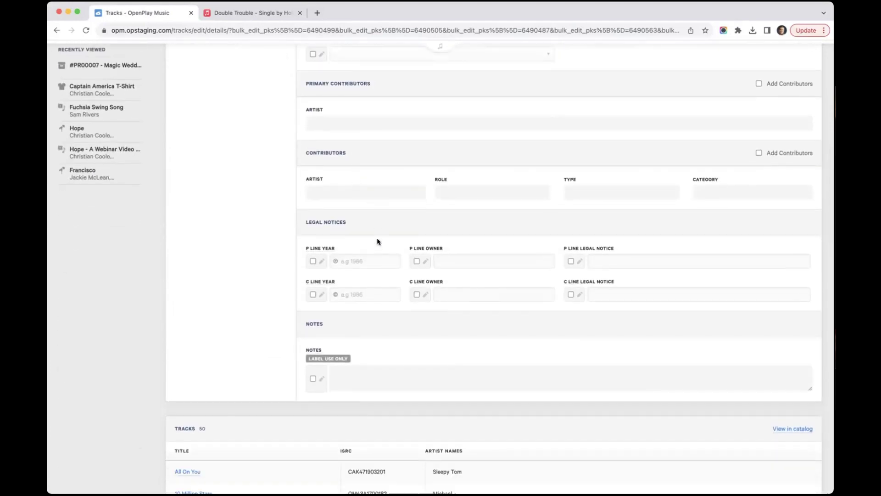
pyautogui.scroll(-2, 377, 242)
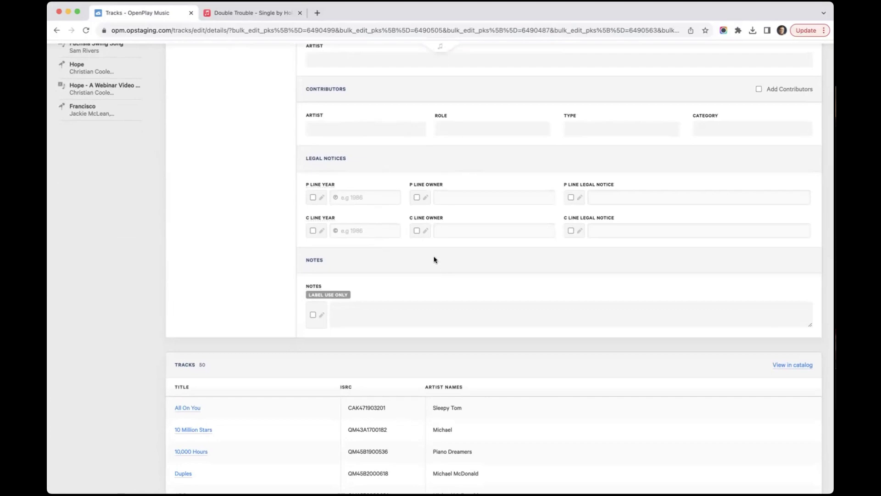
pyautogui.scroll(-5, 436, 259)
pyautogui.scroll(10, 452, 235)
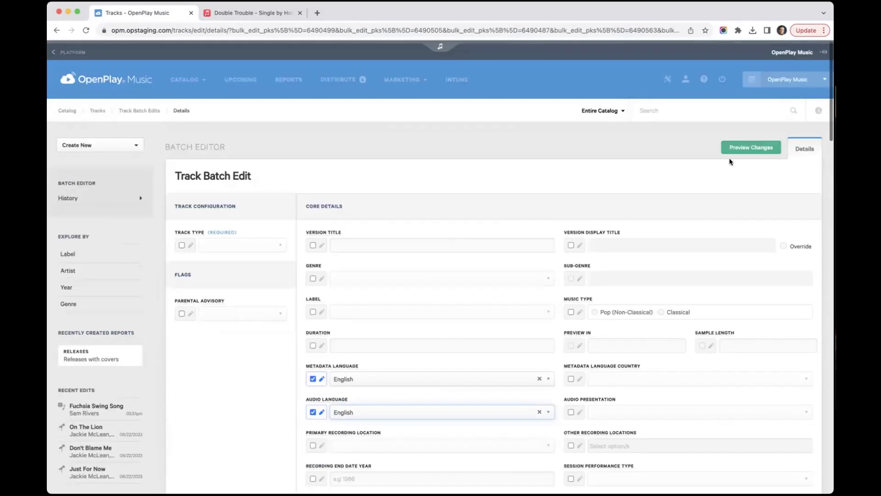
pyautogui.click(750, 147)
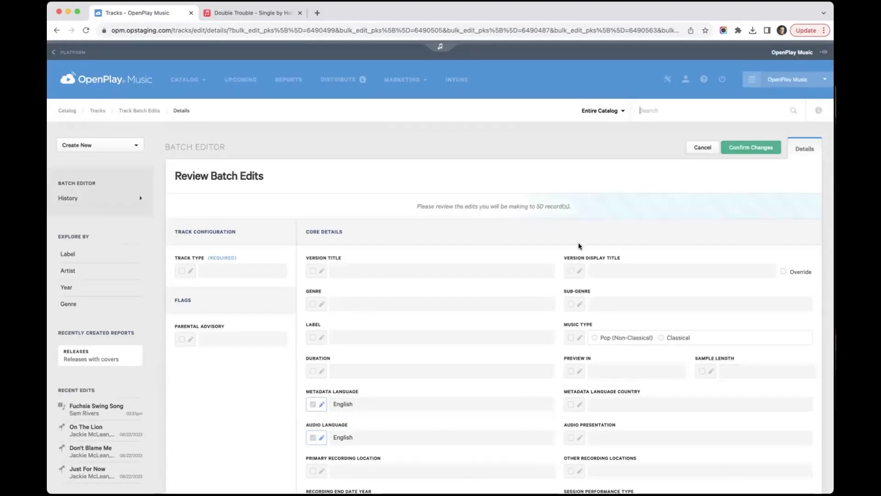
pyautogui.scroll(-15, 578, 246)
pyautogui.scroll(2, 578, 246)
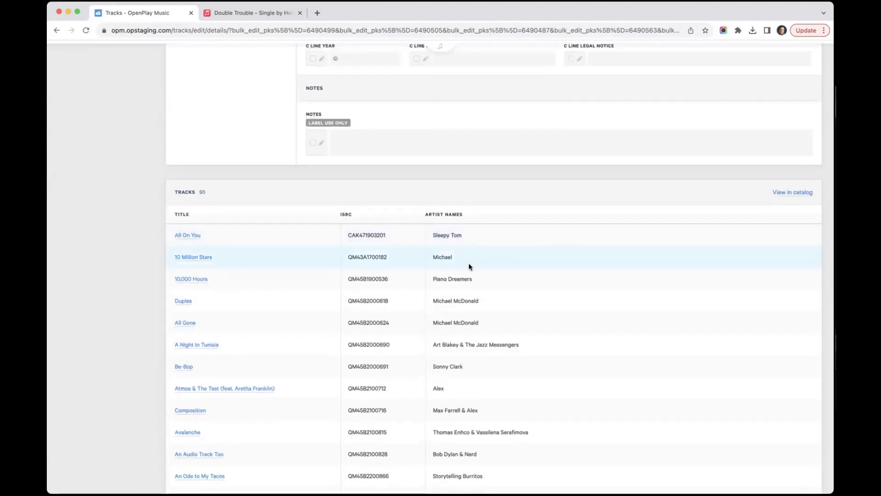
pyautogui.scroll(8, 469, 263)
pyautogui.scroll(6, 459, 156)
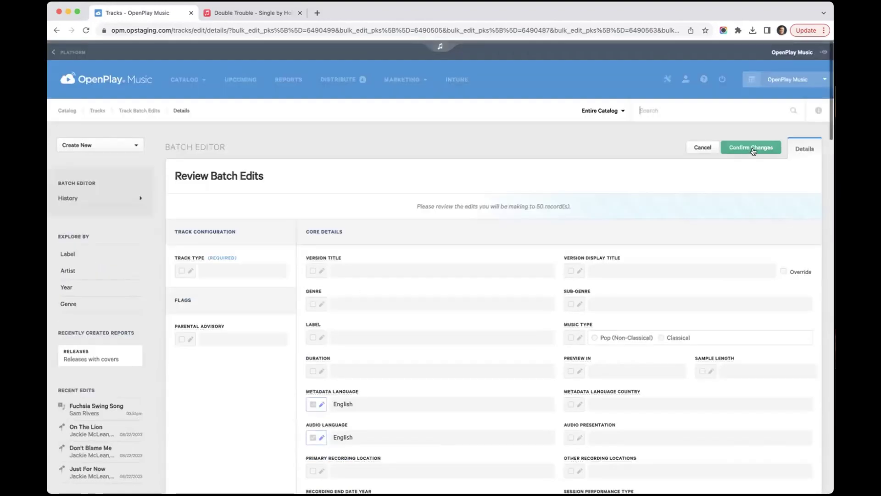
pyautogui.click(761, 146)
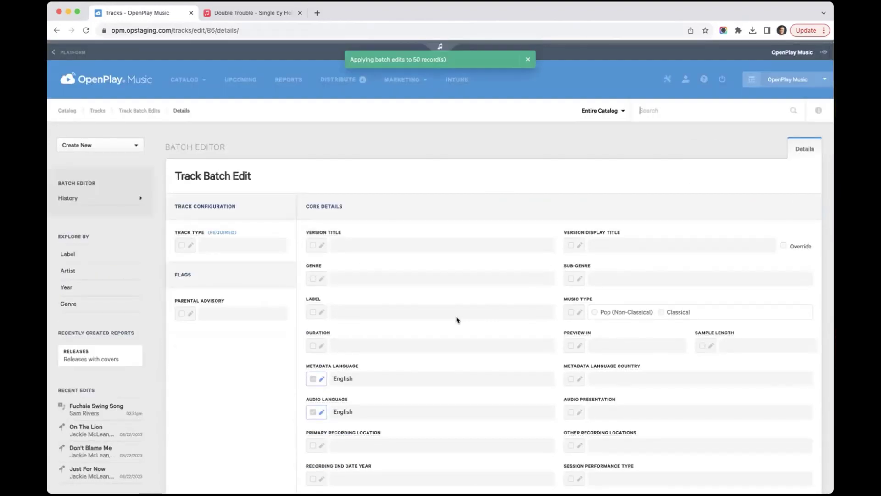
# Step: Examine the processing result of each track in the batch edit, including the reasons given for failures
pyautogui.scroll(-15, 457, 319)
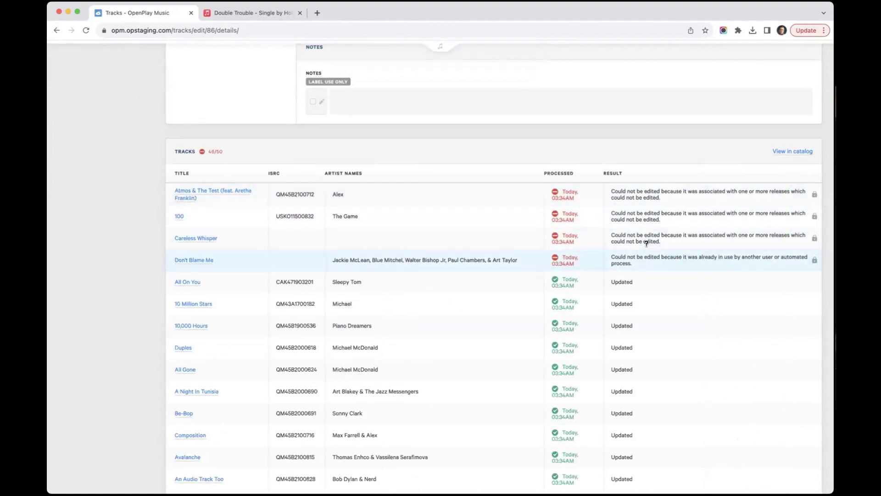
pyautogui.scroll(-1, 629, 280)
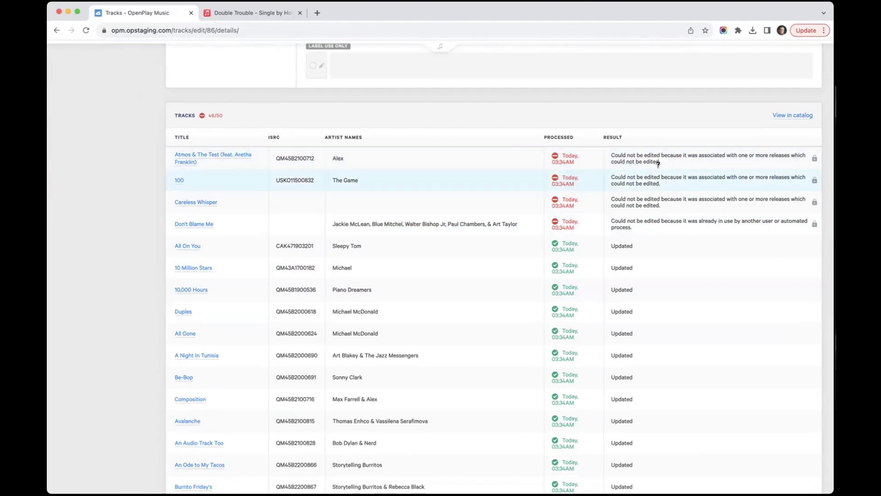
pyautogui.scroll(1, 643, 239)
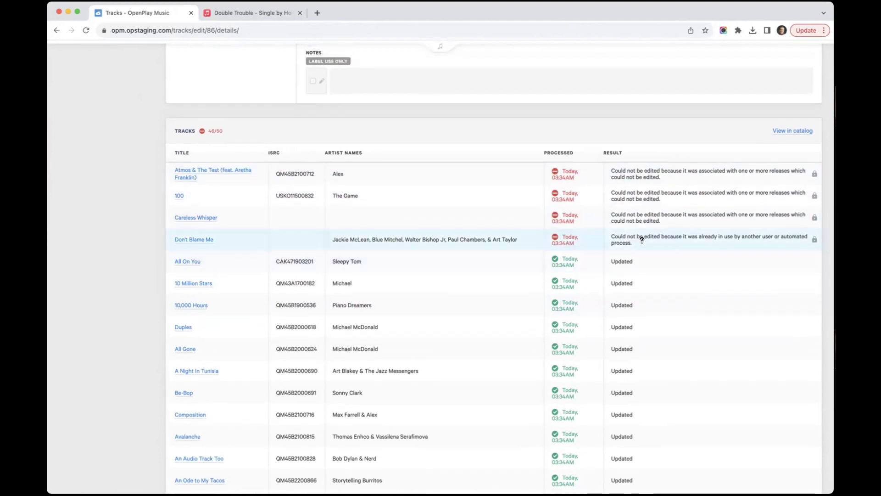
pyautogui.scroll(-5, 588, 275)
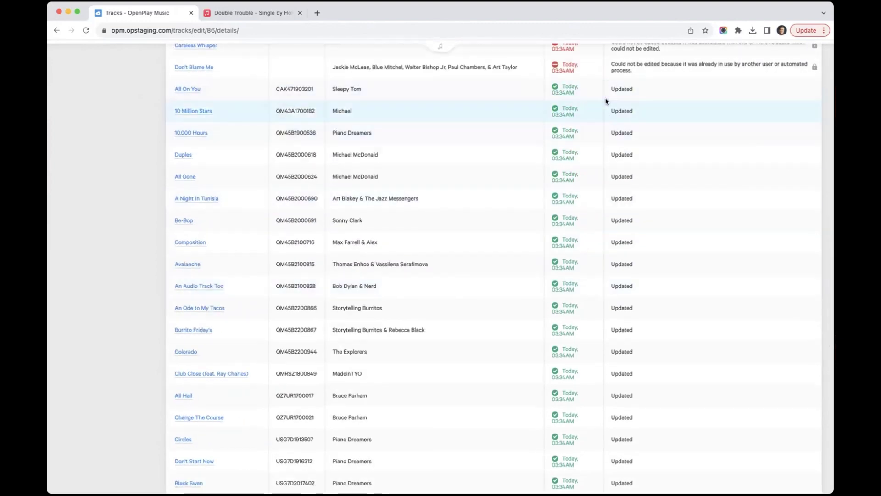
pyautogui.scroll(-15, 574, 261)
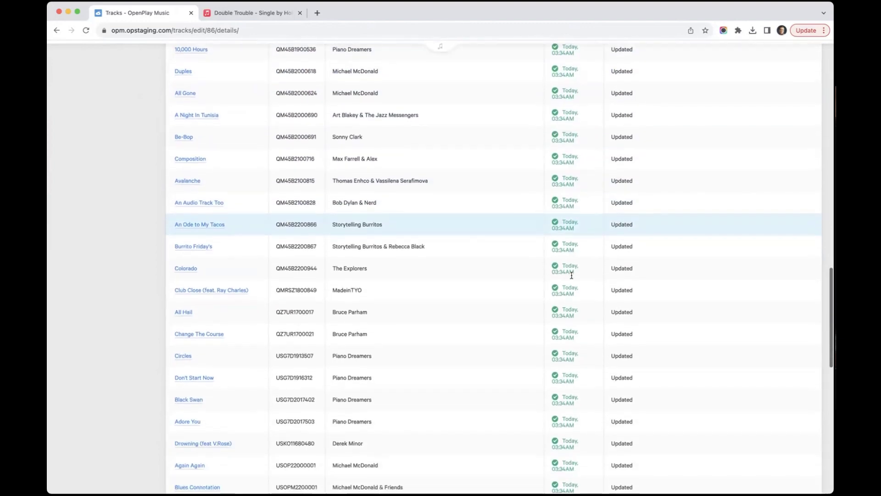
pyautogui.scroll(20, 570, 304)
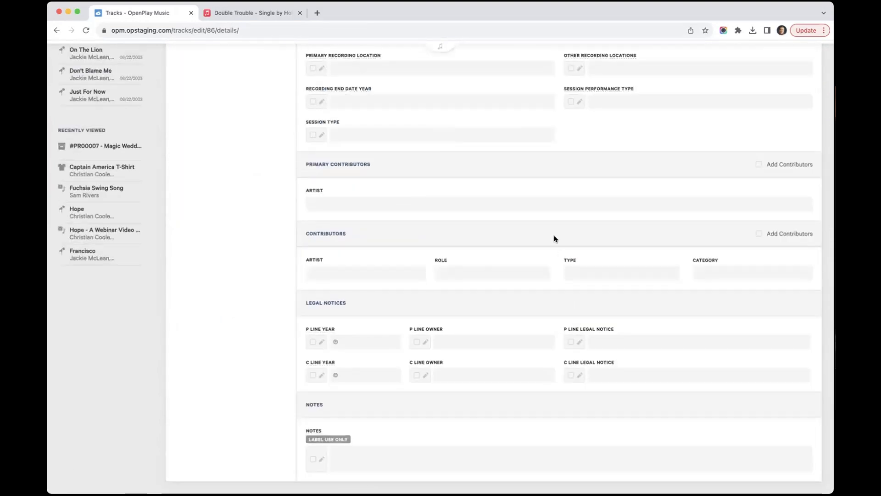
pyautogui.scroll(1, 551, 222)
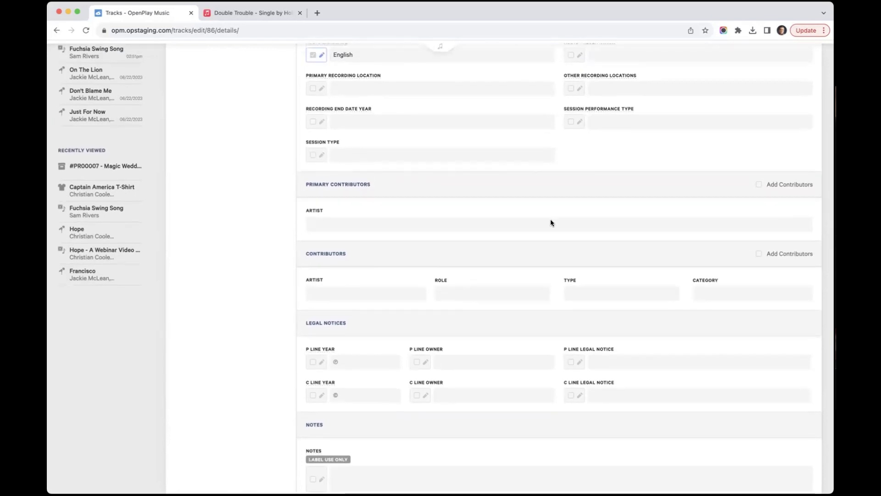
pyautogui.scroll(1, 555, 180)
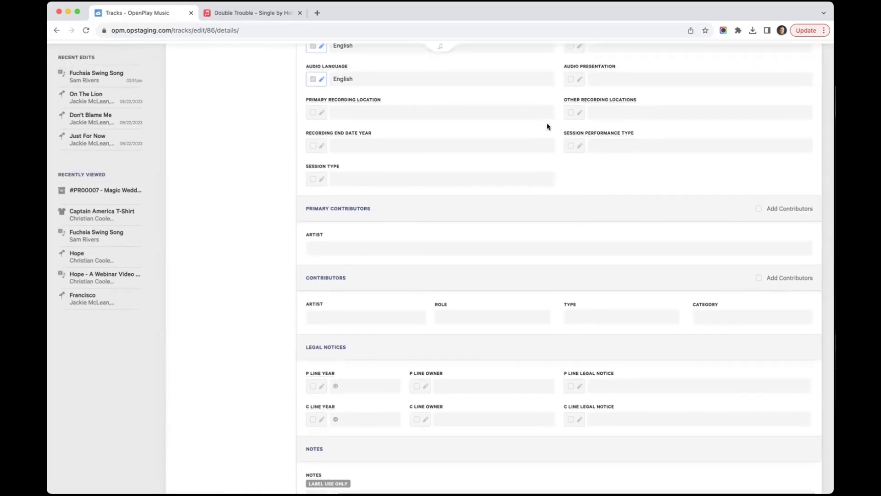
pyautogui.scroll(10, 547, 126)
pyautogui.scroll(4, 547, 125)
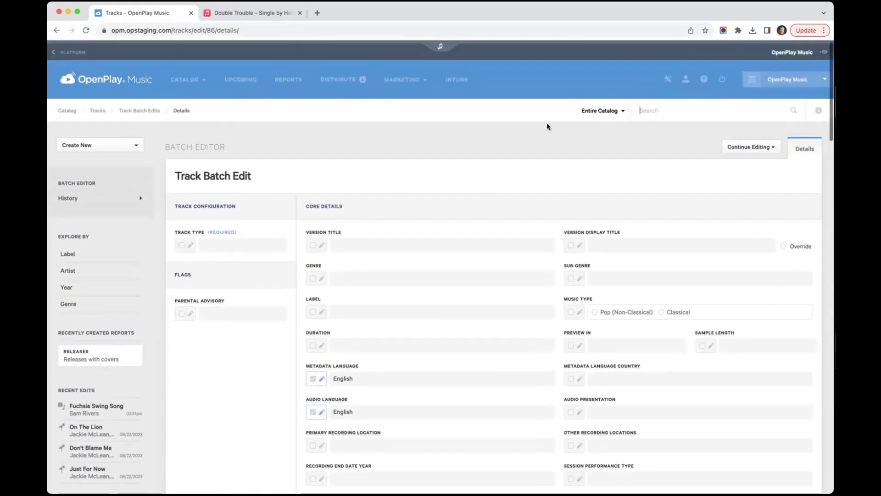
# Step: Reopen only the failed tracks for a retry and examine their list and the prefilled batch edit fields
pyautogui.click(771, 152)
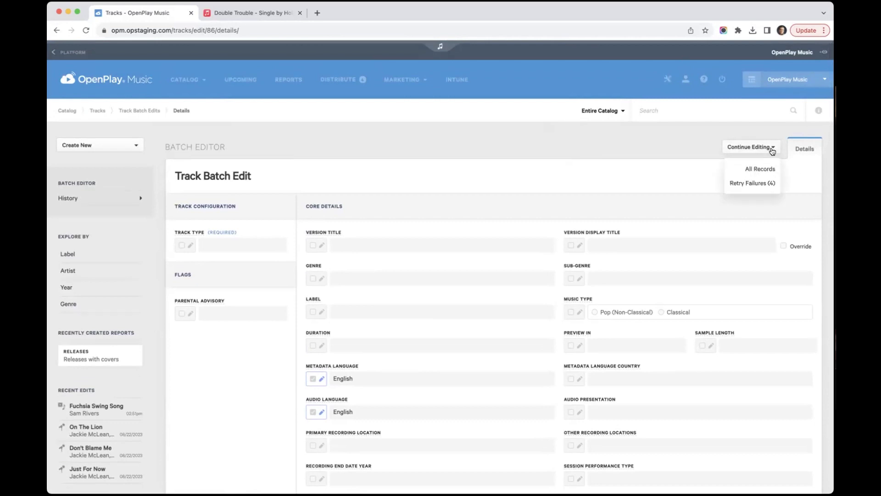
pyautogui.click(760, 183)
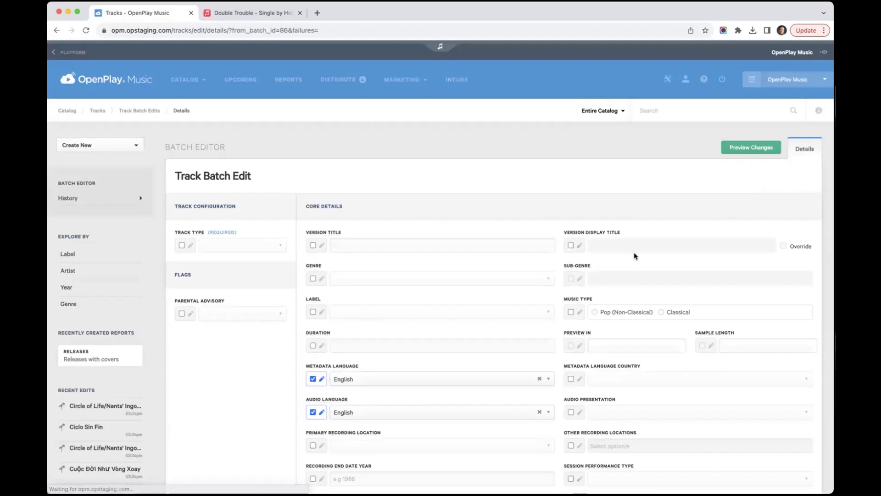
pyautogui.scroll(-15, 634, 252)
pyautogui.scroll(-10, 634, 252)
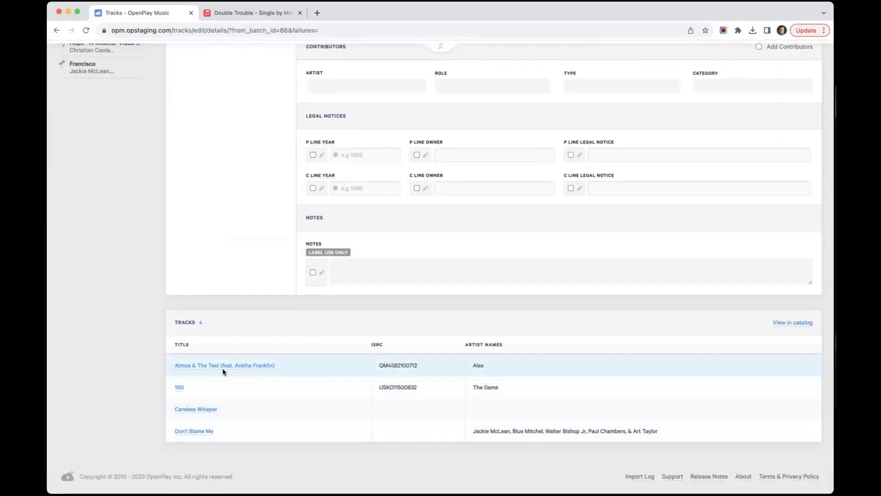
pyautogui.scroll(20, 300, 156)
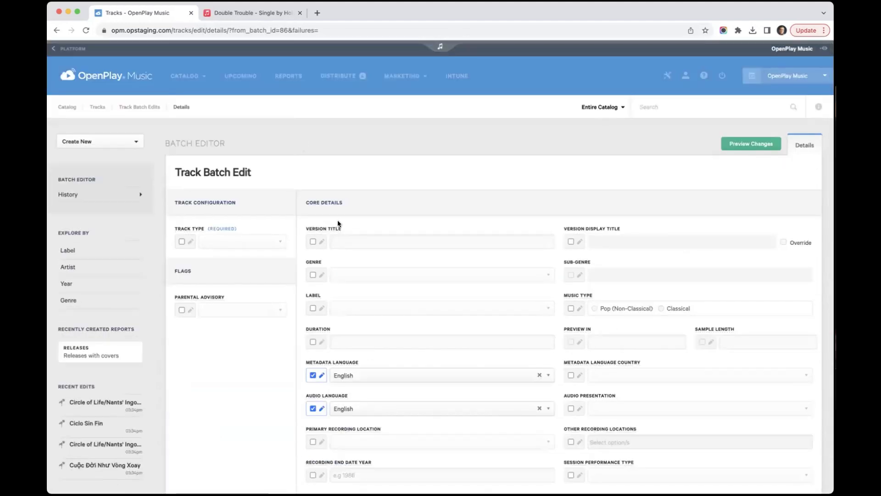
pyautogui.scroll(-3, 339, 225)
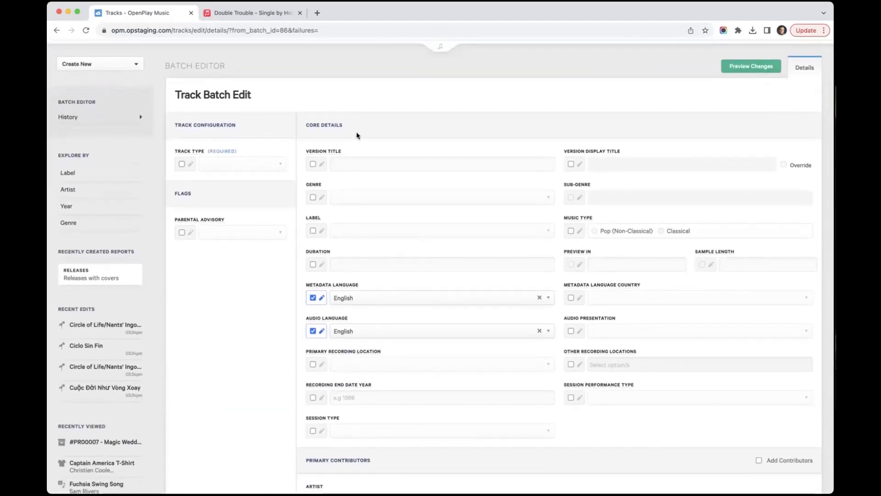
pyautogui.scroll(-1, 353, 61)
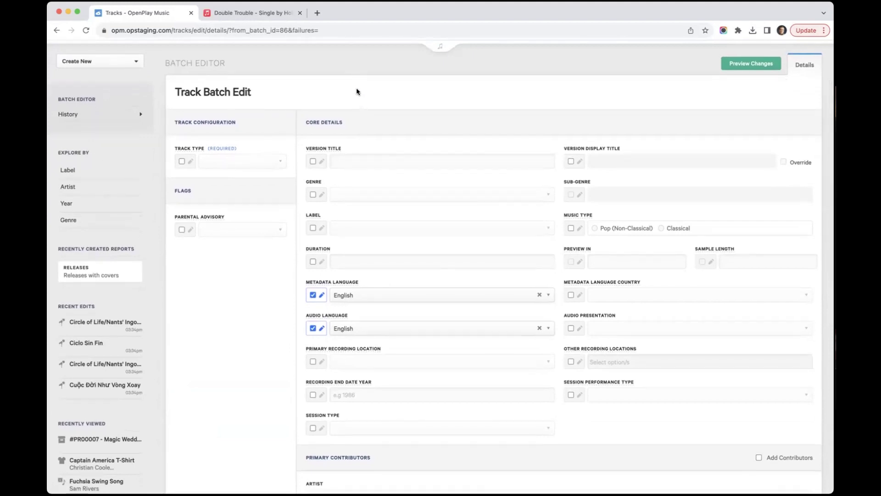
pyautogui.scroll(3, 360, 106)
# Step: Open the Works section of the catalog and select every work listed on the page
pyautogui.click(185, 79)
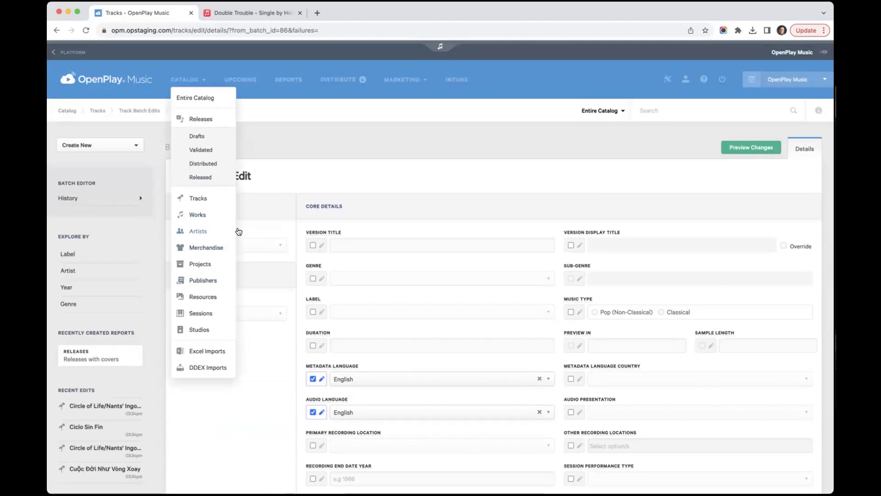
pyautogui.click(216, 221)
pyautogui.scroll(-5, 171, 310)
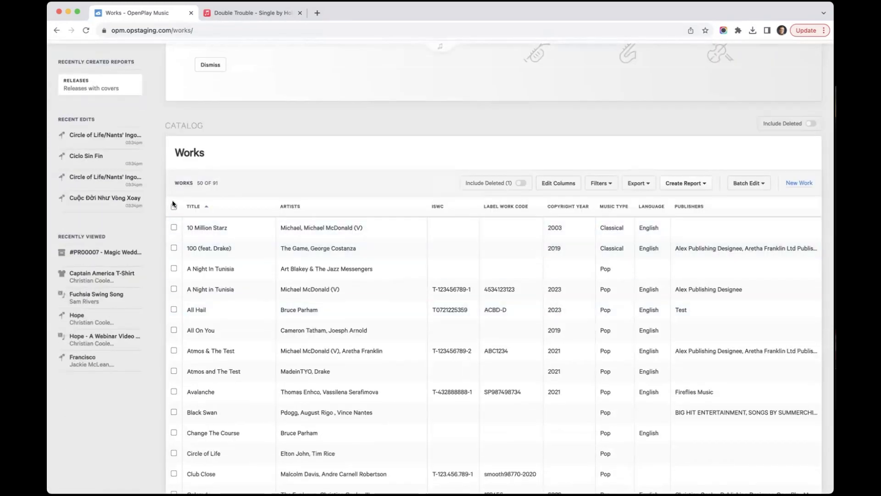
pyautogui.click(174, 207)
# Step: Open the selected works in the batch editor and examine the editable core details, contributors and publishers fields
pyautogui.click(754, 186)
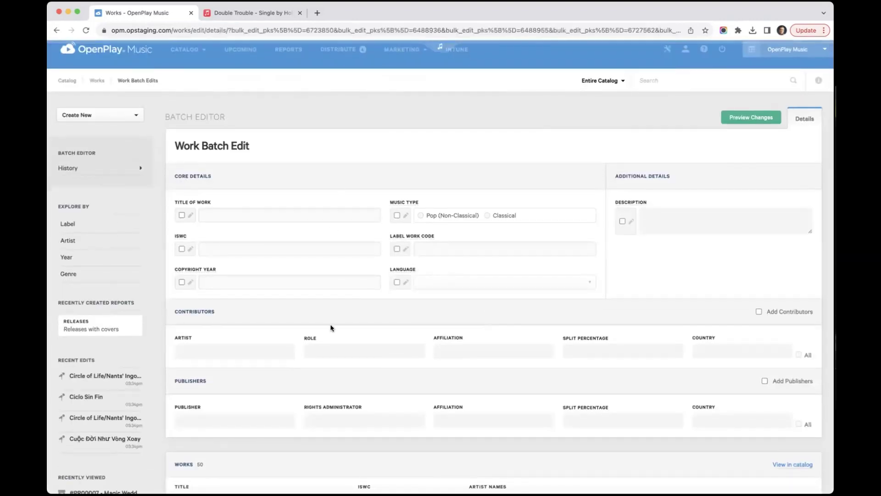
pyautogui.scroll(-1, 331, 328)
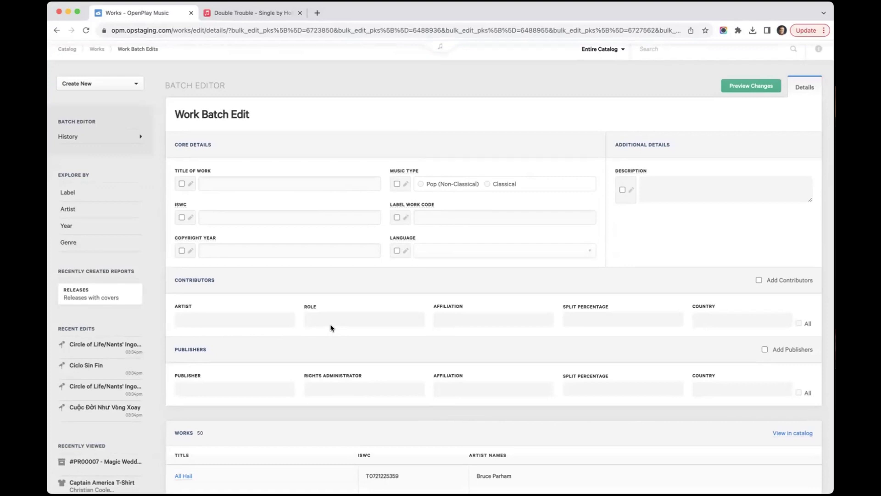
pyautogui.scroll(-3, 331, 328)
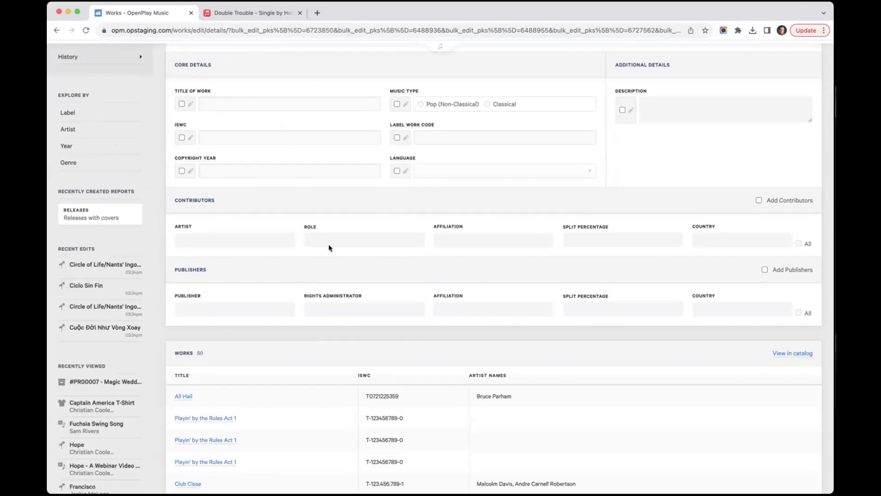
pyautogui.scroll(3, 430, 196)
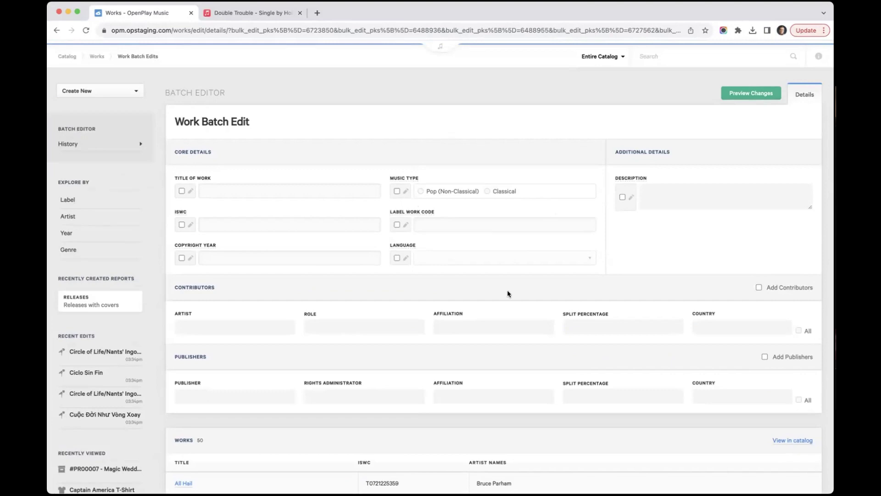
pyautogui.scroll(-5, 511, 253)
pyautogui.scroll(6, 512, 252)
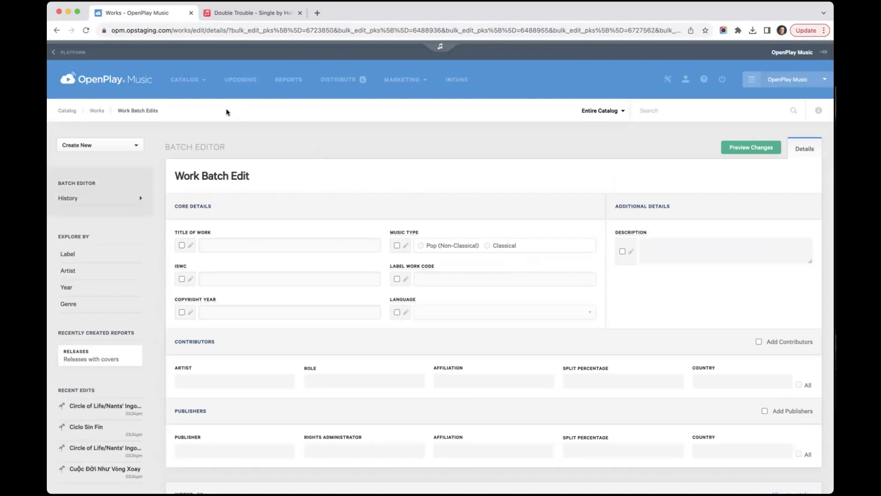
# Step: Open the Releases section of the catalog, look over the list and preview the first release's tracks
pyautogui.click(185, 79)
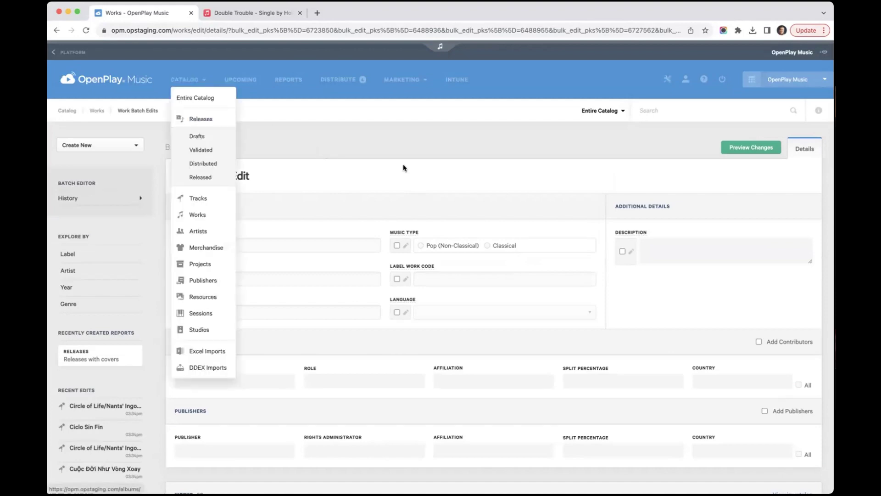
pyautogui.scroll(-5, 360, 159)
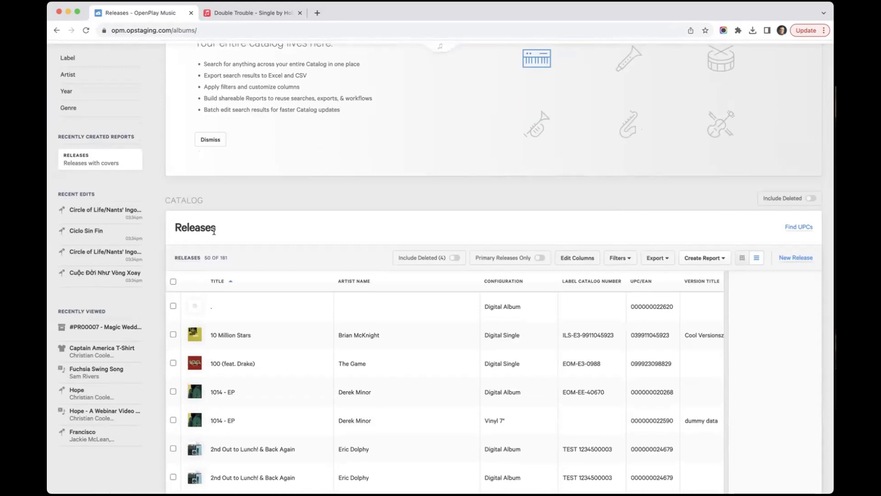
pyautogui.scroll(-1, 269, 290)
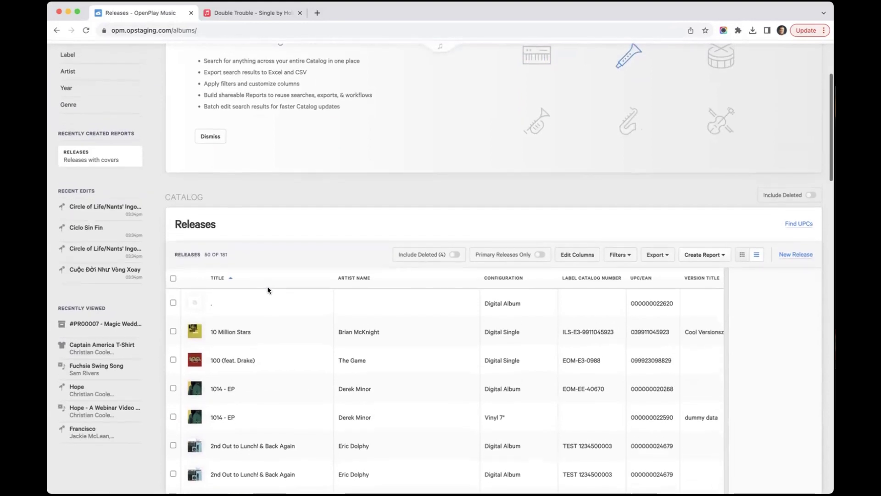
pyautogui.moveTo(260, 303)
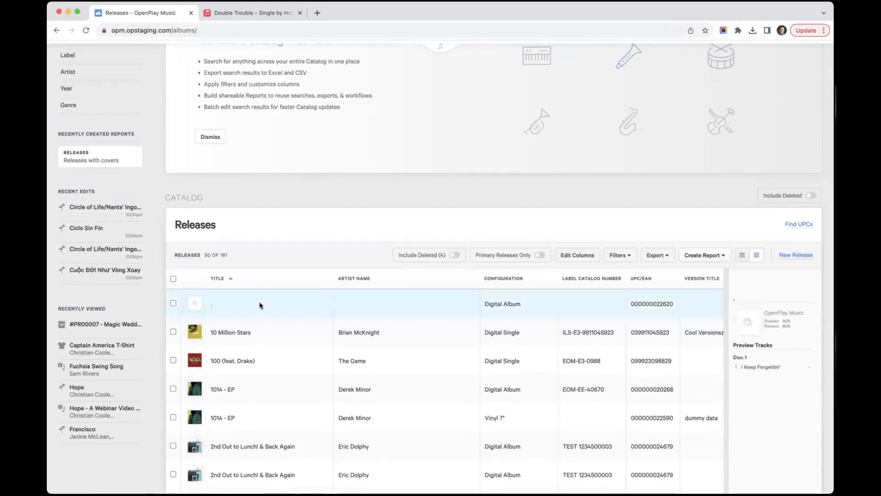